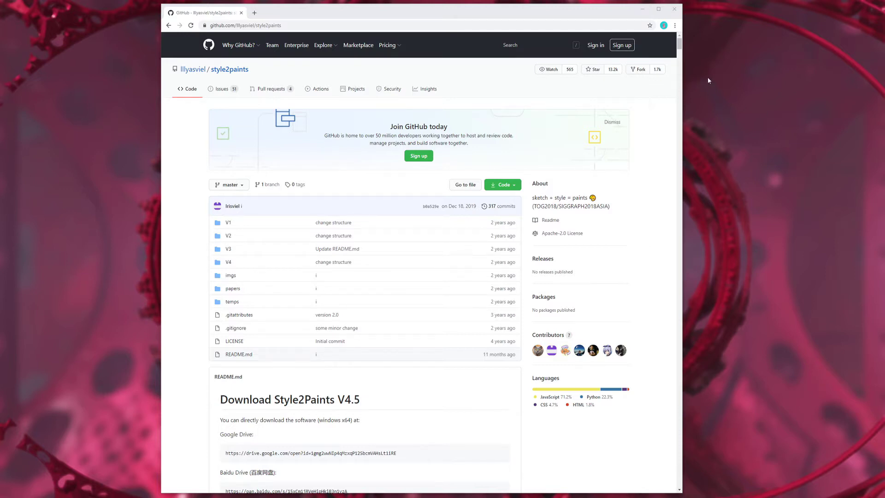
Scroll to the Download Style2Paints V4.5 section and select its Google Drive URL.
scroll(405, 326, down, 5)
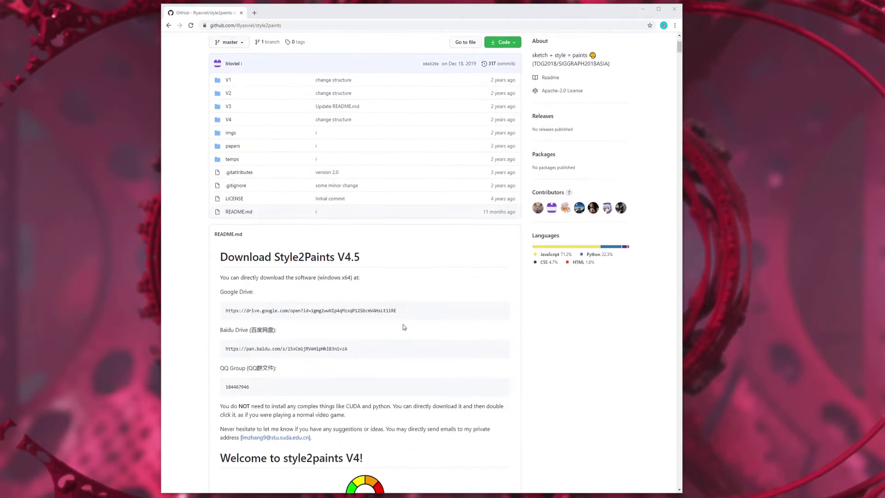
drag(225, 239, 409, 237)
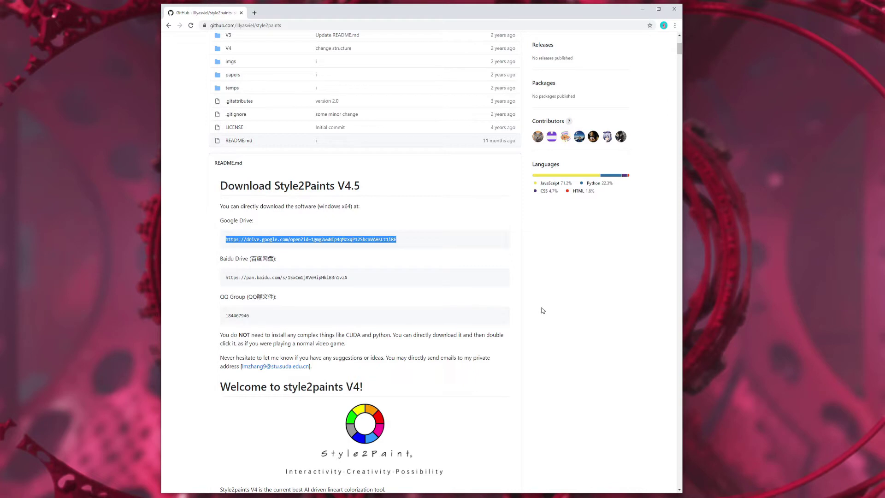
scroll(543, 310, down, 2)
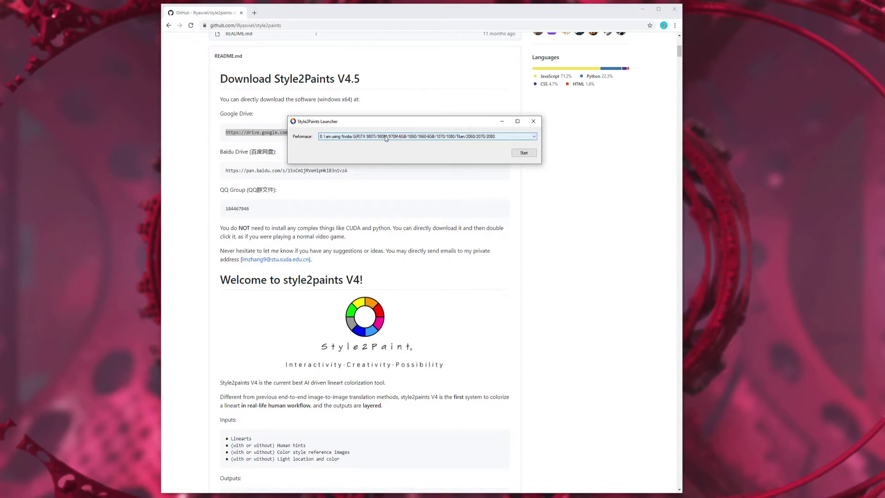
Choose performance option 8 (high-end Nvidia GPU) in the launcher and start Style2Paints.
click(385, 137)
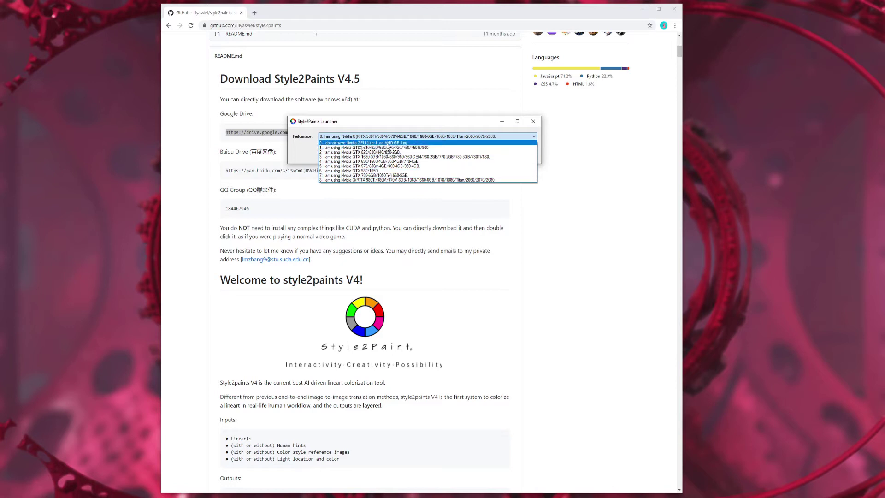
click(385, 180)
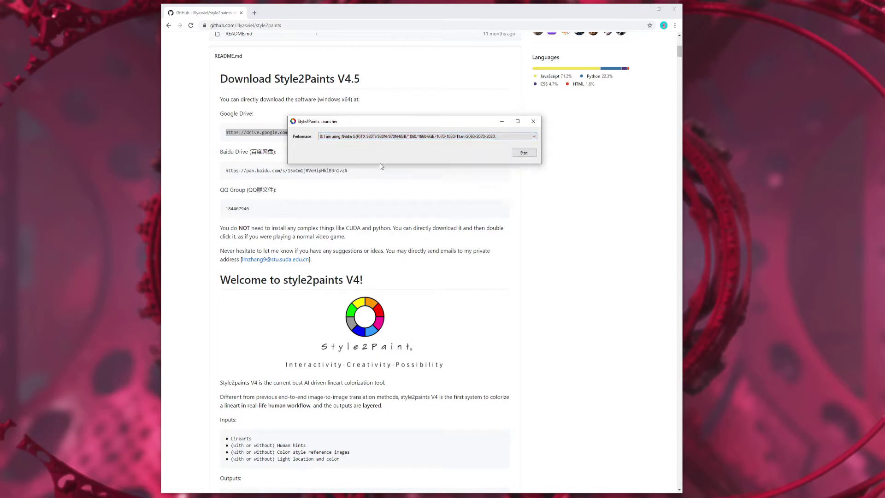
click(524, 154)
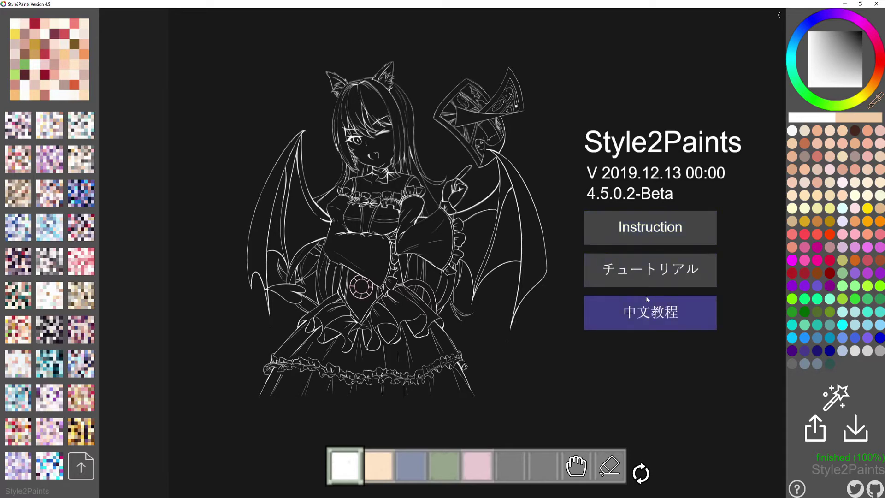
click(632, 220)
drag(380, 44, 449, 31)
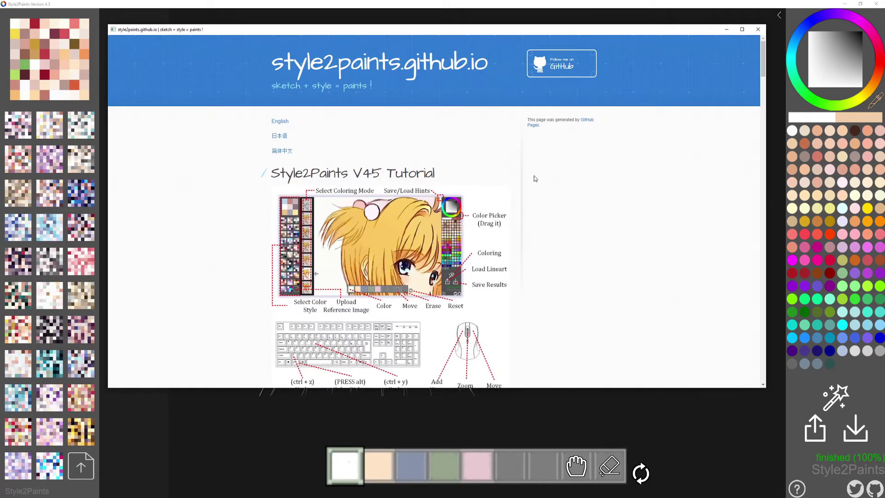
scroll(533, 178, down, 2)
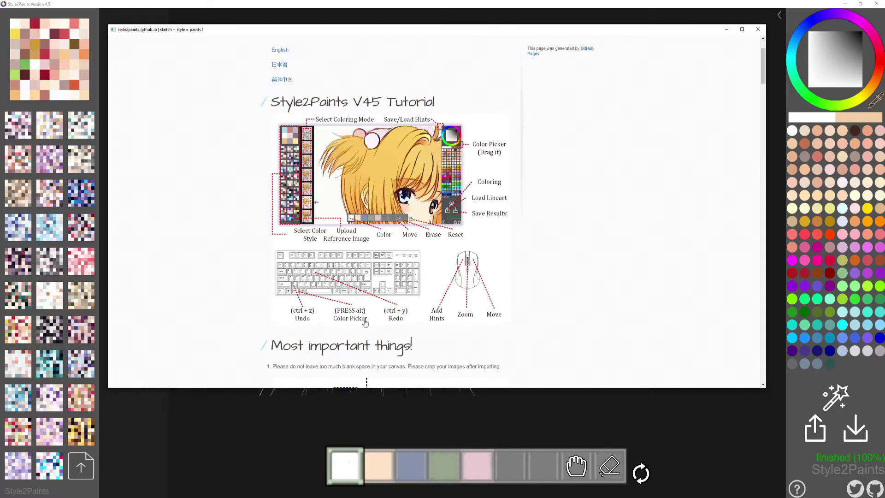
scroll(548, 312, down, 2)
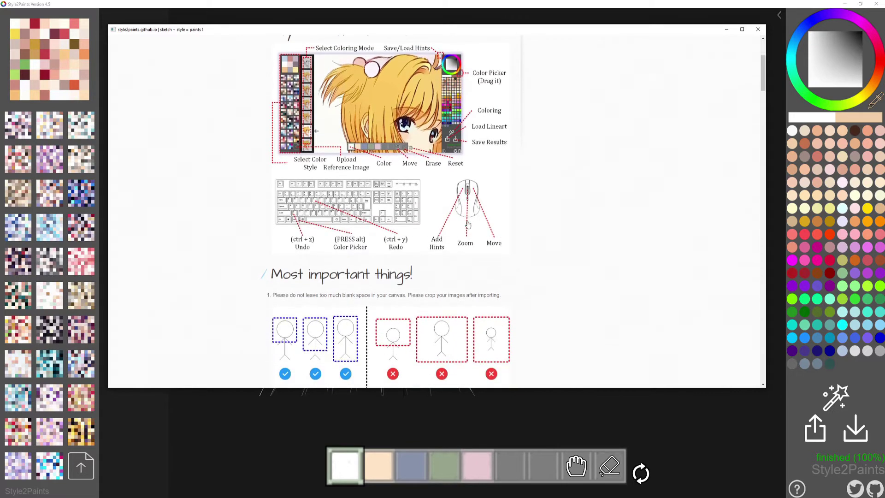
scroll(468, 224, down, 6)
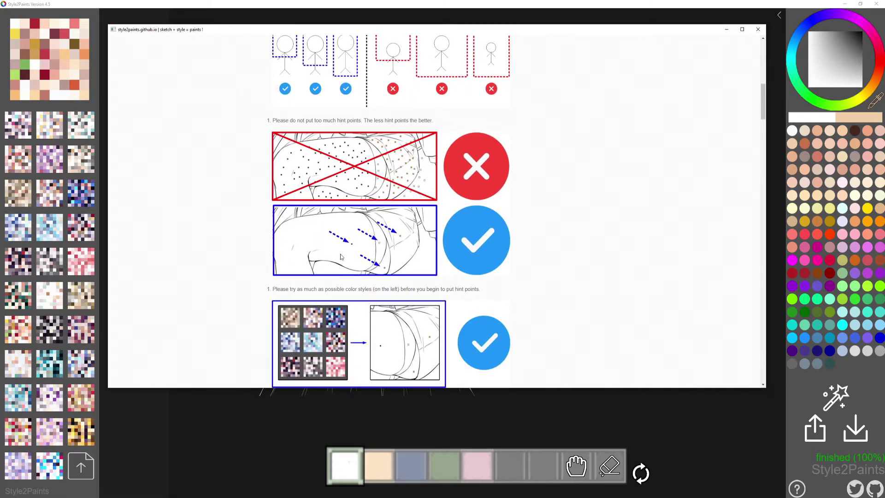
scroll(343, 235, down, 5)
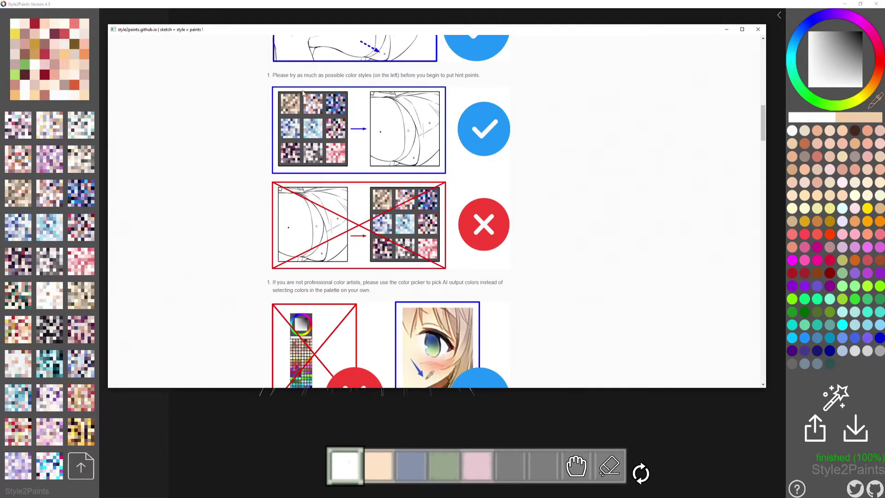
scroll(315, 185, down, 3)
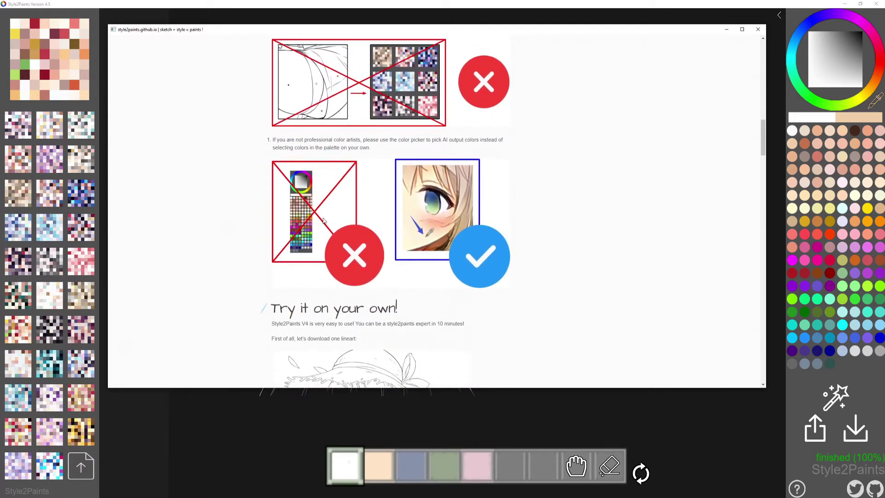
scroll(470, 254, down, 15)
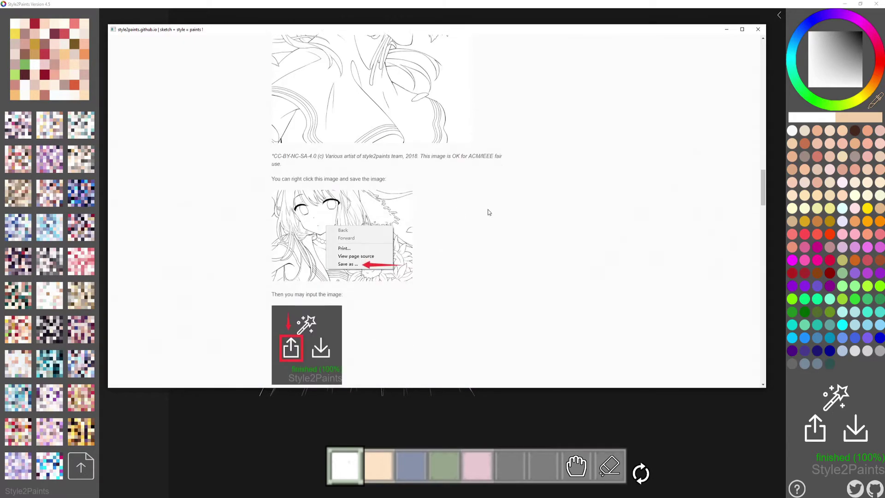
click(758, 29)
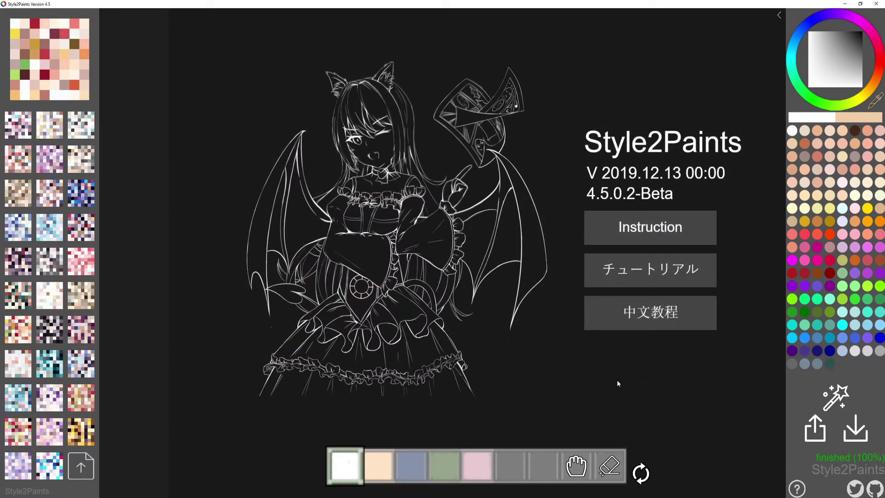
Open Anime_Catgirl.jpg as the lineart to colour.
click(813, 432)
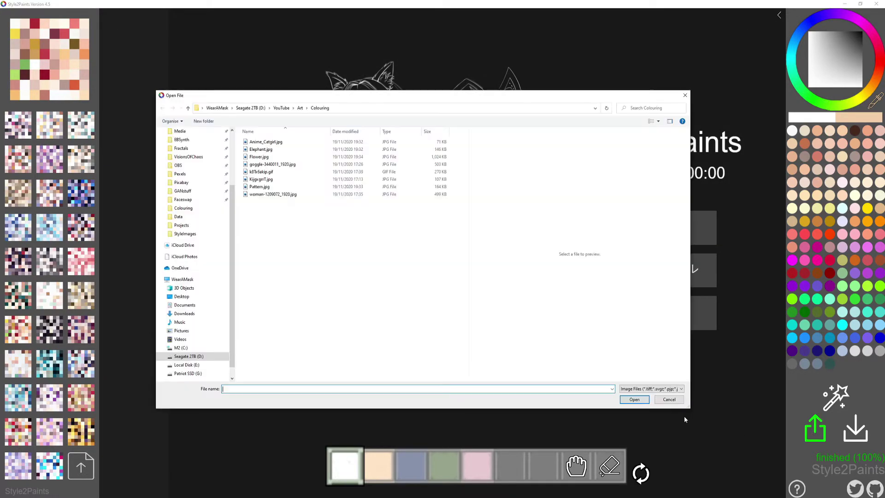
click(282, 142)
click(626, 403)
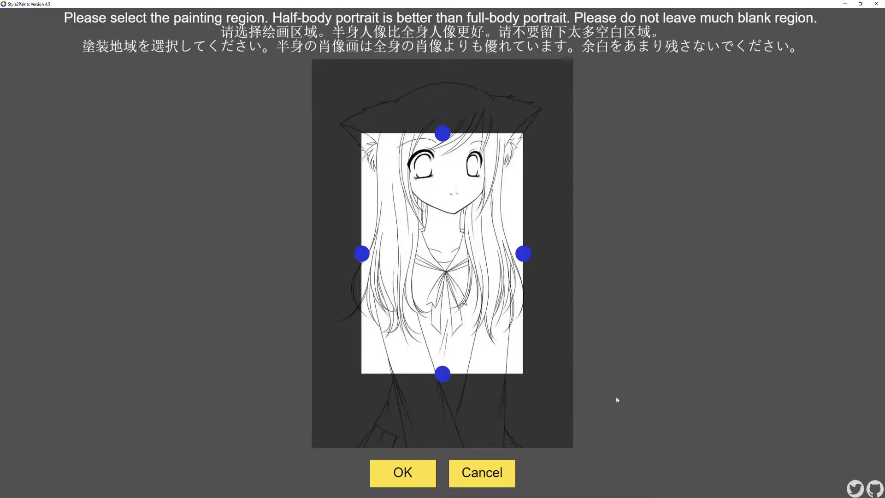
Widen the painting region to cover her head top, both ears and lower body, then confirm.
drag(442, 134, 437, 79)
drag(362, 254, 338, 255)
drag(525, 254, 546, 253)
drag(440, 380, 440, 448)
click(412, 475)
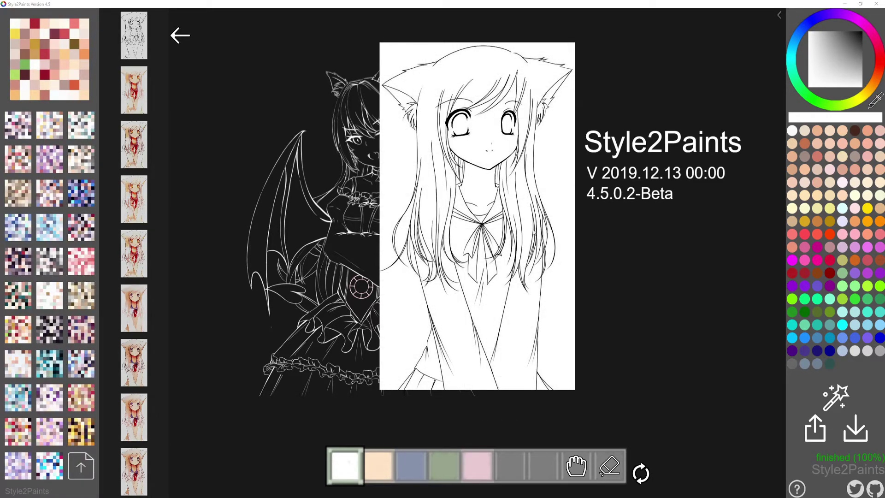
Browse the colouring results, return to the seventh, and apply the dark blue colour style.
click(136, 92)
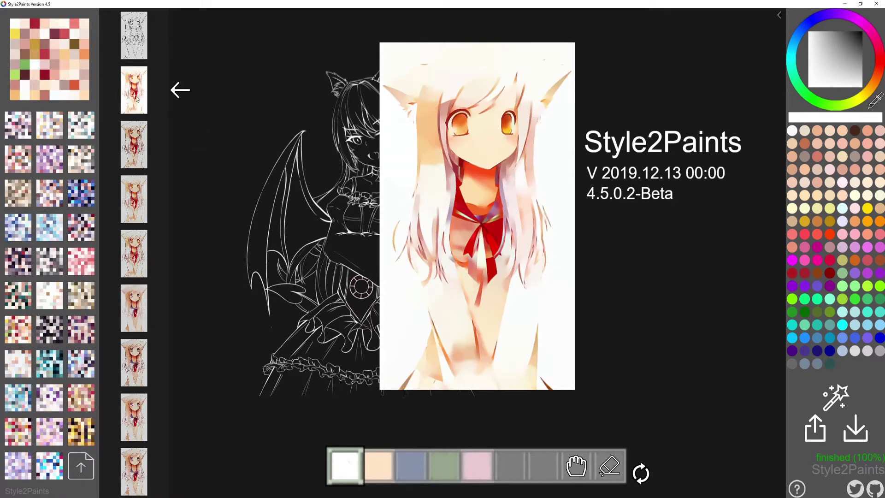
click(136, 141)
click(135, 191)
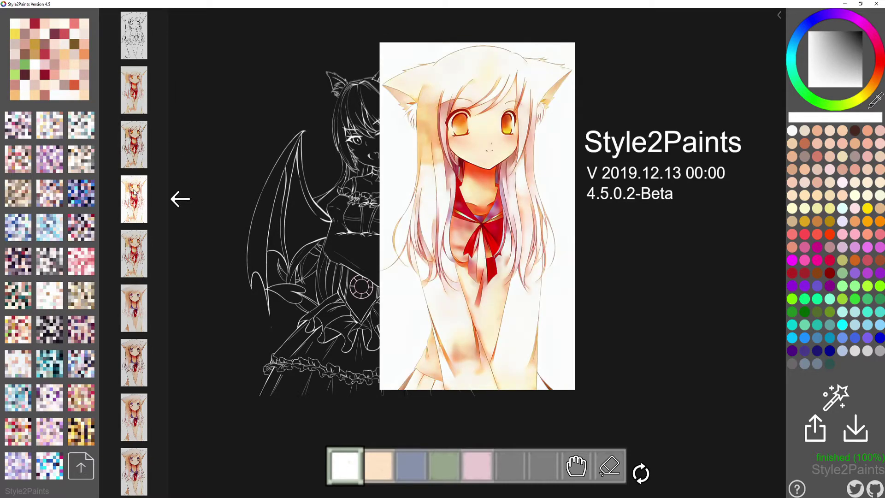
click(135, 254)
click(136, 318)
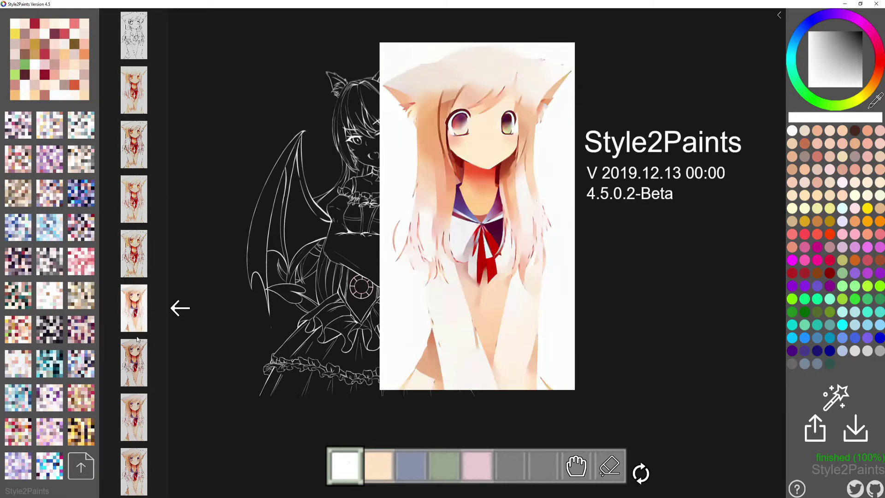
click(136, 359)
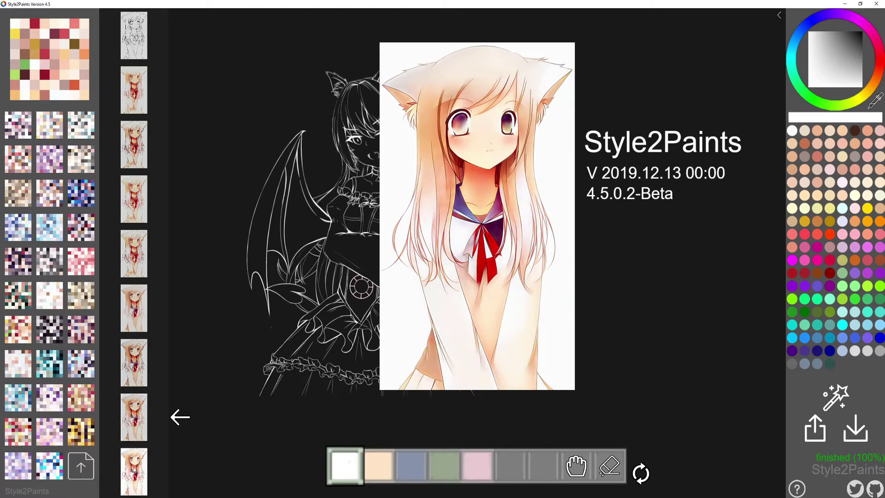
click(136, 470)
click(137, 363)
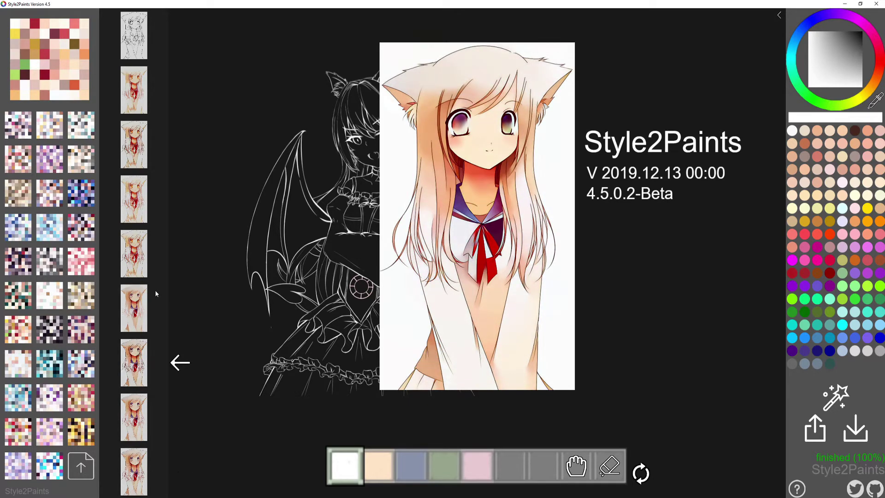
click(81, 187)
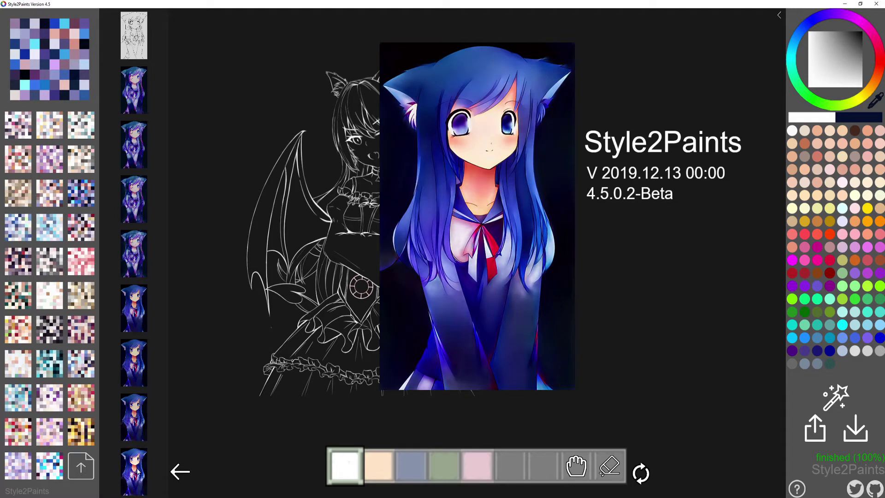
click(135, 410)
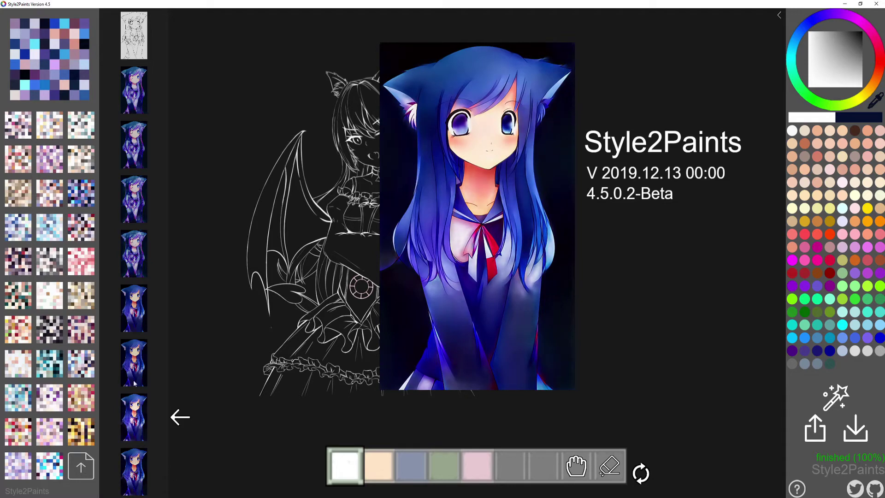
click(134, 357)
click(134, 310)
click(133, 256)
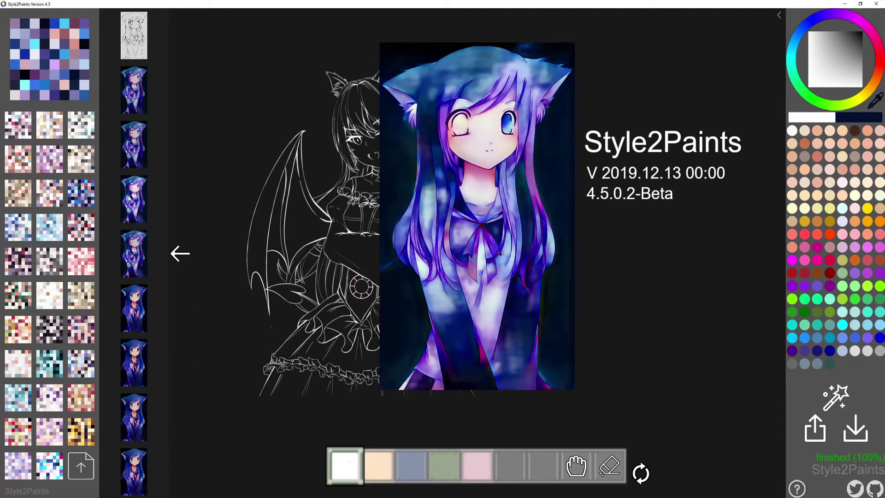
click(132, 156)
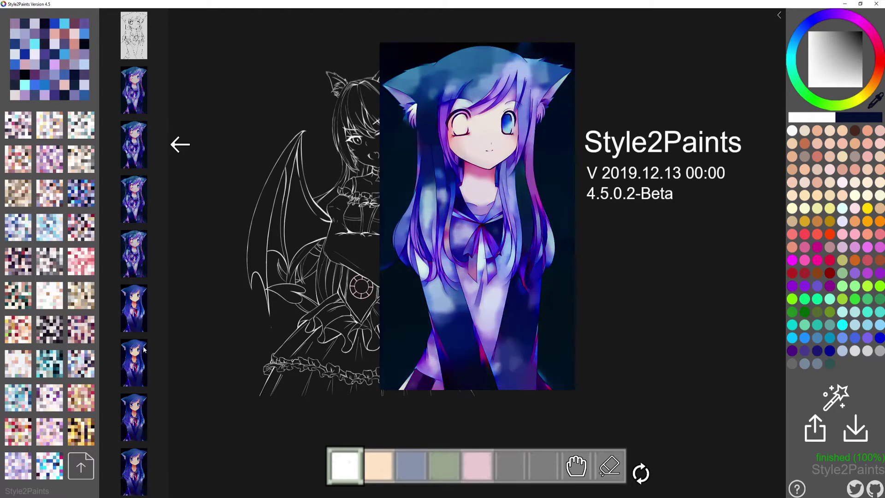
click(135, 364)
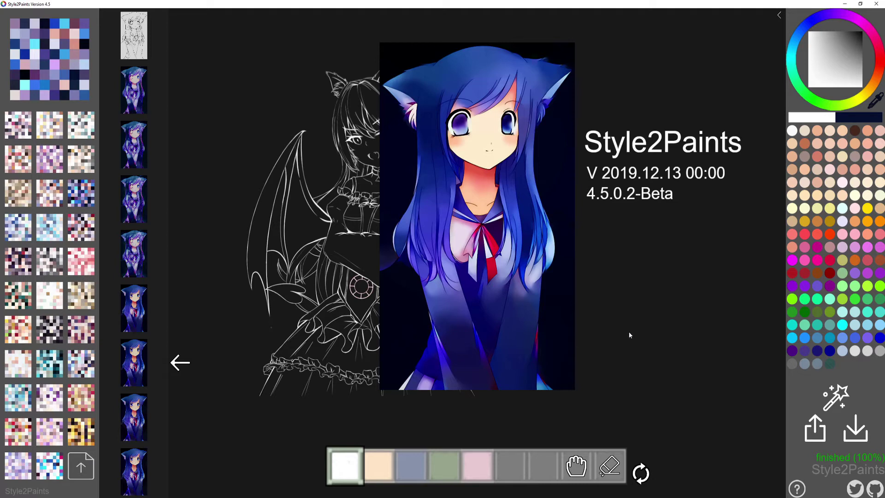
Recolour the catgirl with a white hint so her sleeves turn white.
click(339, 468)
click(793, 131)
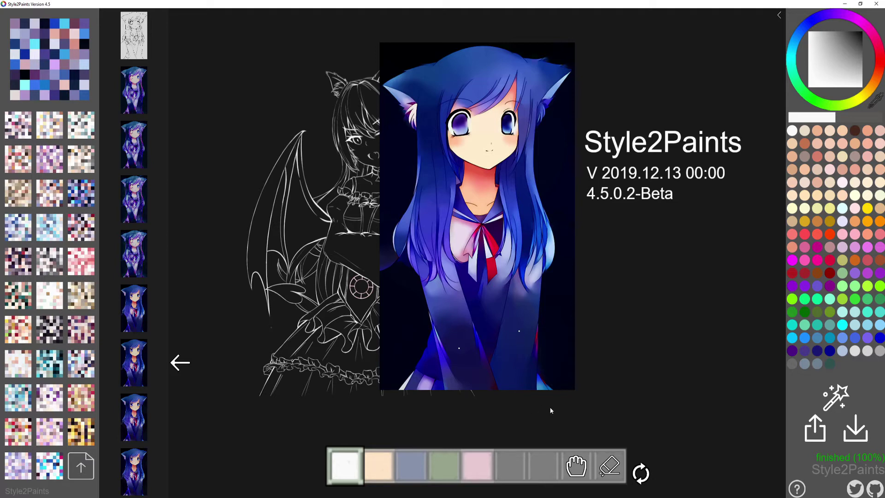
click(835, 397)
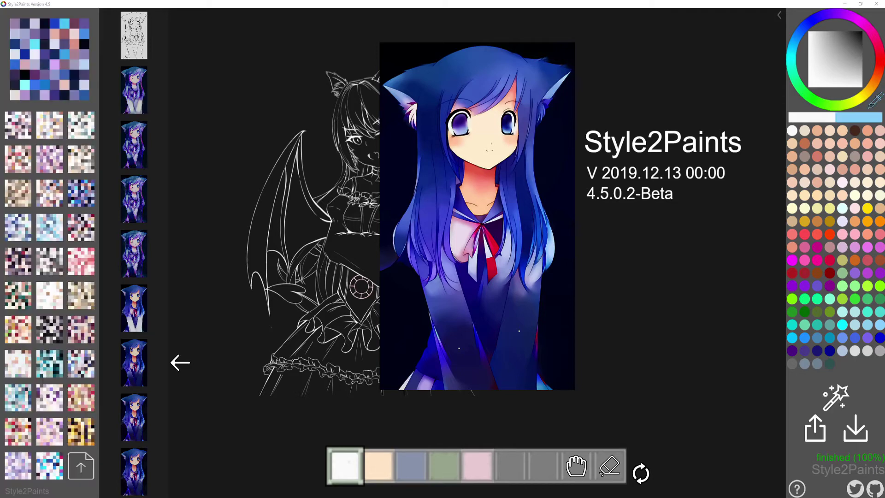
Place magenta hint dots on her lower outfit and chest.
click(792, 261)
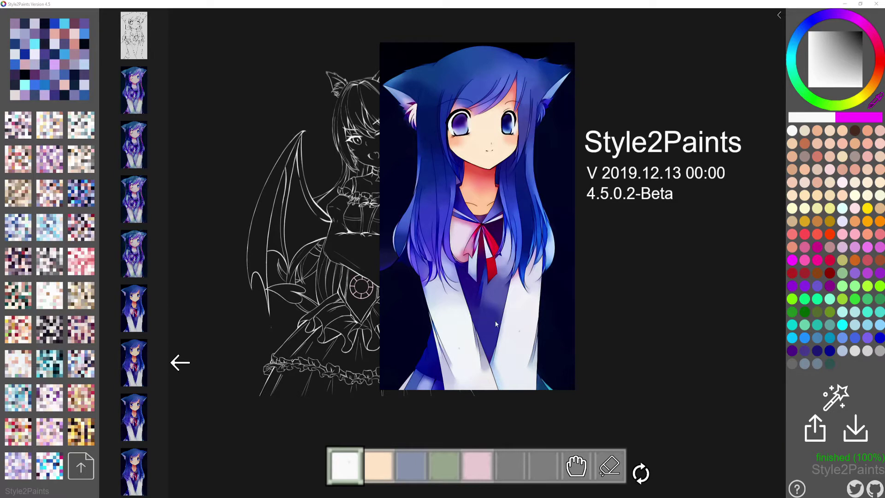
click(430, 361)
click(471, 294)
Sample the tie's red, choose dark brown as the hint colour, and recolourise the catgirl.
click(379, 464)
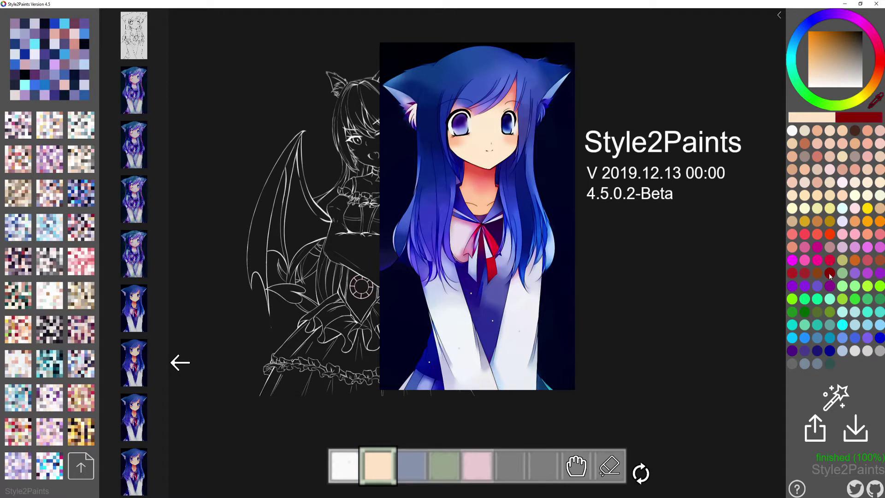
click(874, 100)
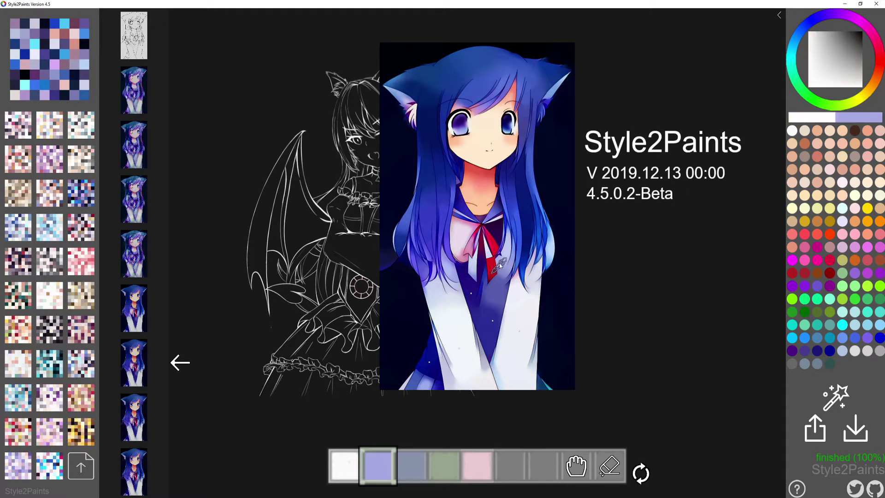
click(493, 270)
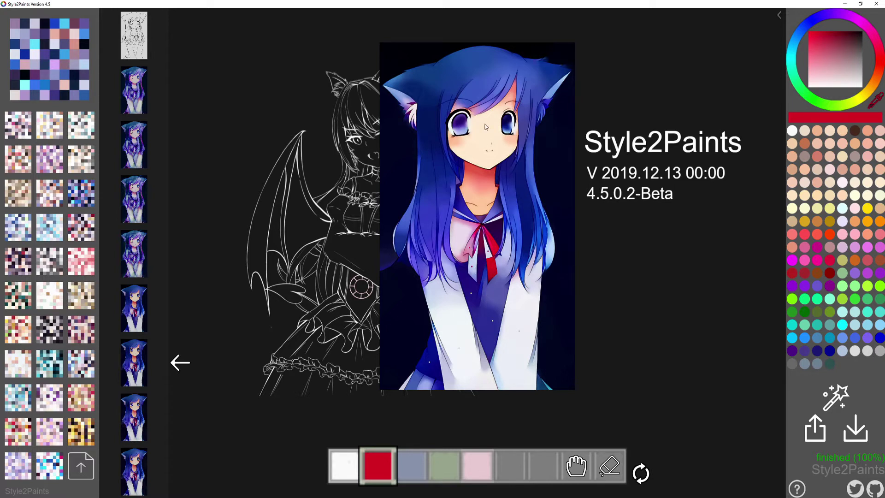
click(855, 133)
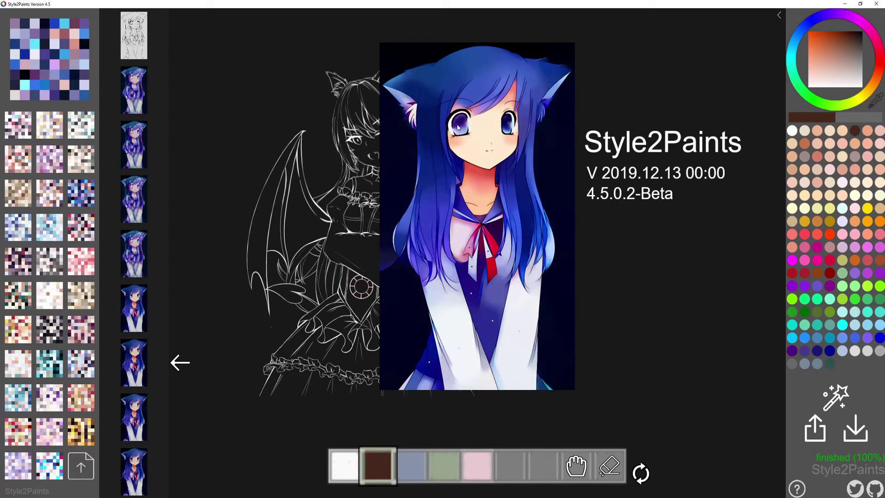
click(837, 400)
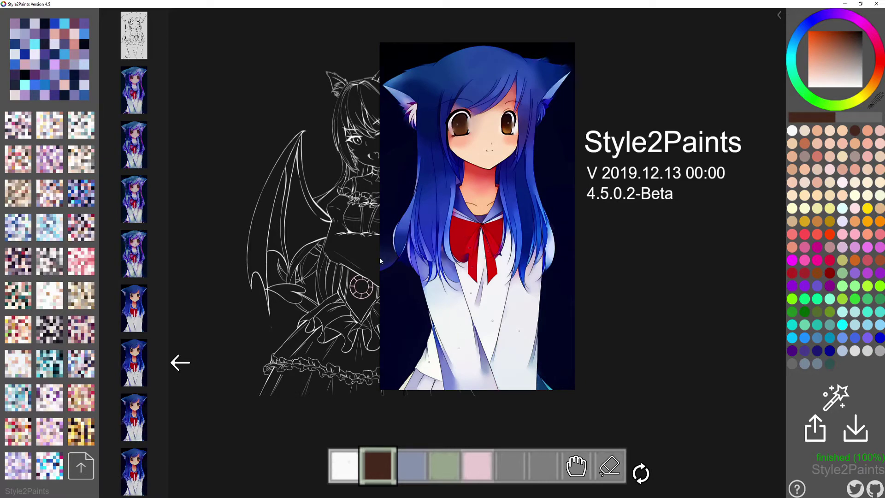
Browse the new catgirl results and keep the eighth one.
click(140, 89)
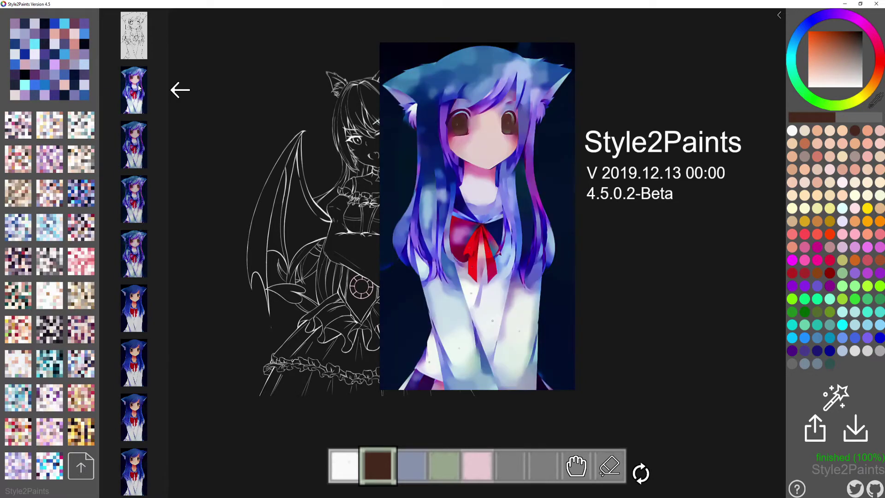
click(138, 144)
click(138, 210)
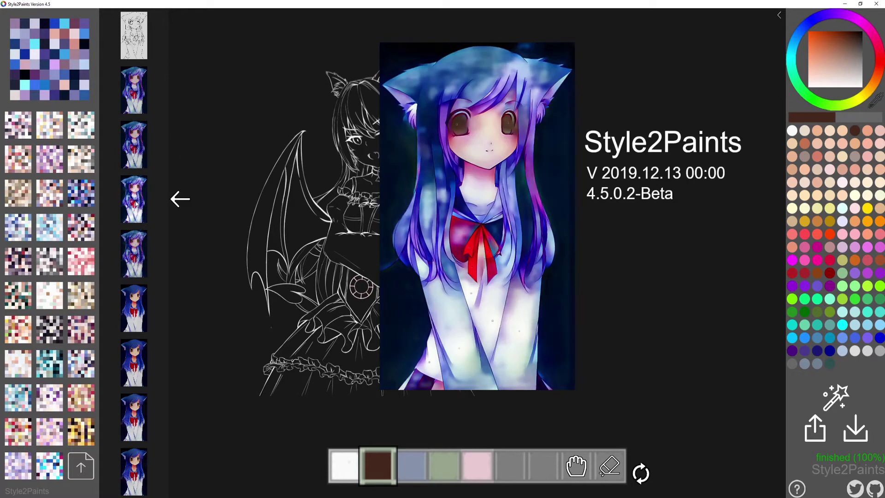
click(135, 253)
click(136, 317)
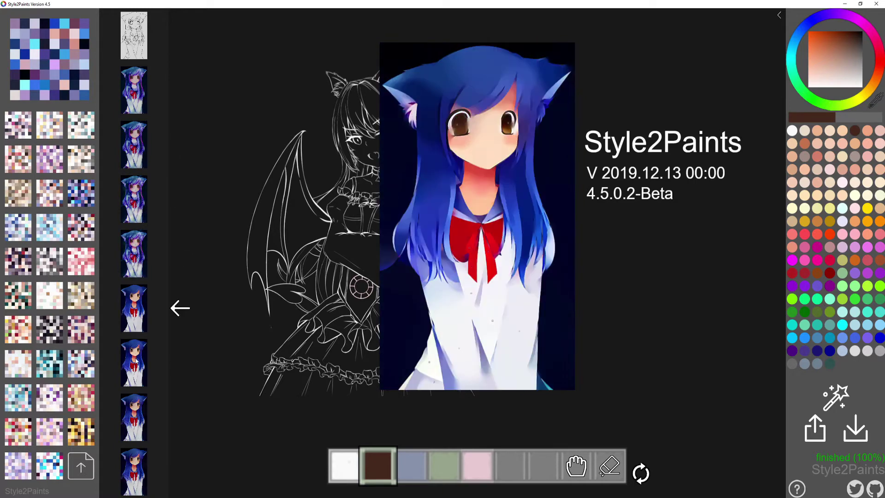
click(136, 374)
click(135, 426)
click(136, 475)
click(135, 420)
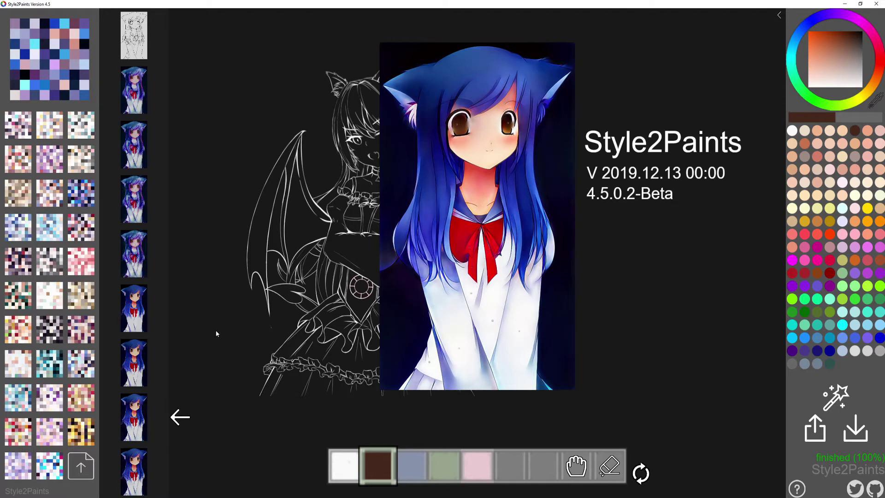
Open Elephant.jpg as the new line art.
click(814, 431)
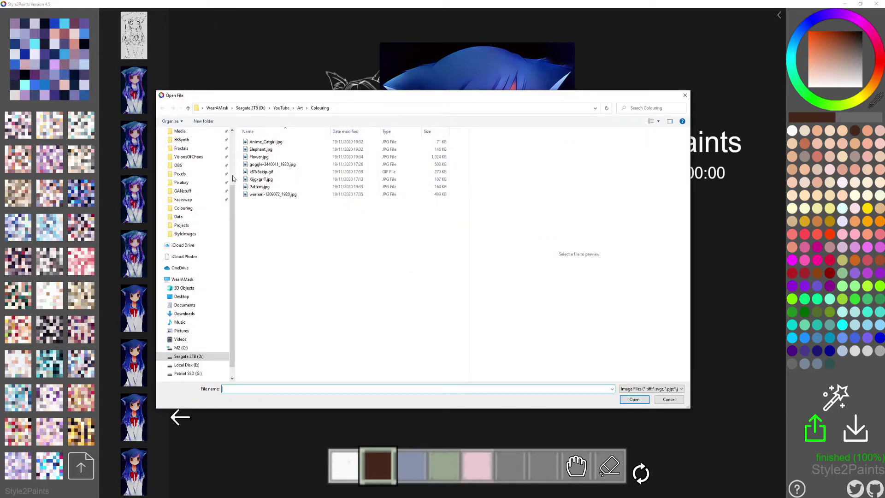
click(261, 150)
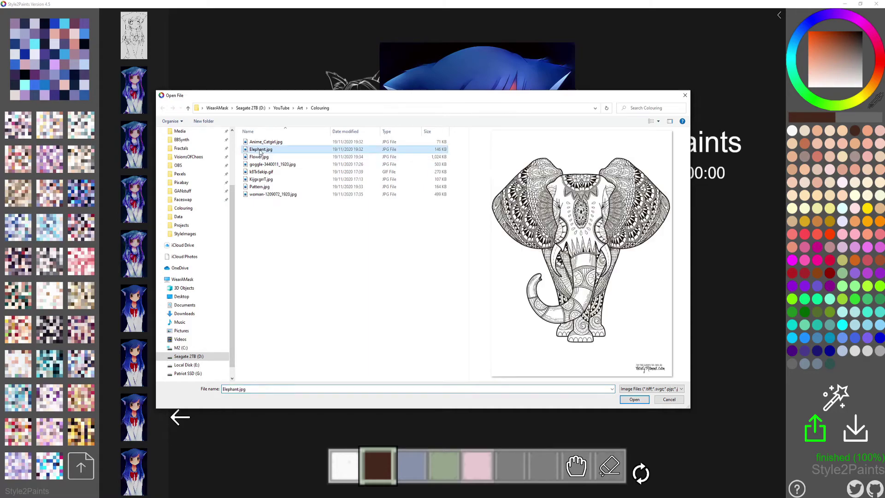
click(634, 400)
Expand the crop around the whole elephant, head to feet and both ears, and confirm.
drag(442, 135, 438, 101)
drag(356, 254, 302, 244)
drag(531, 248, 581, 249)
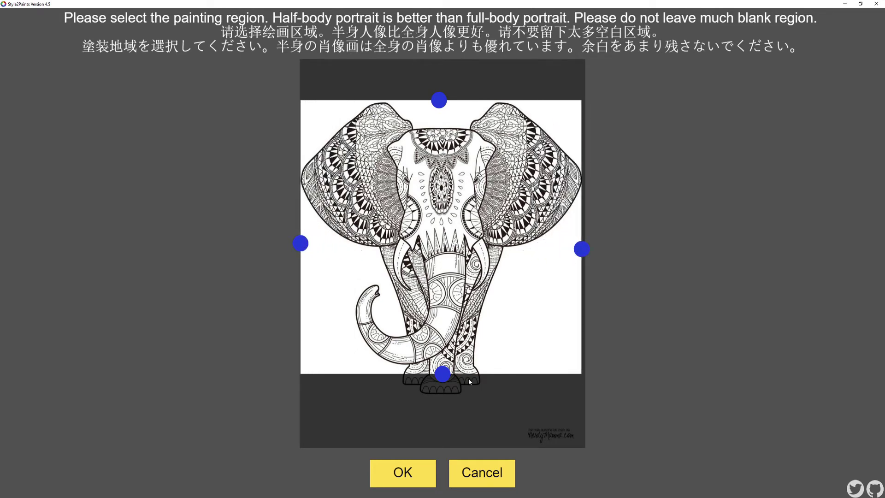
drag(442, 381, 444, 403)
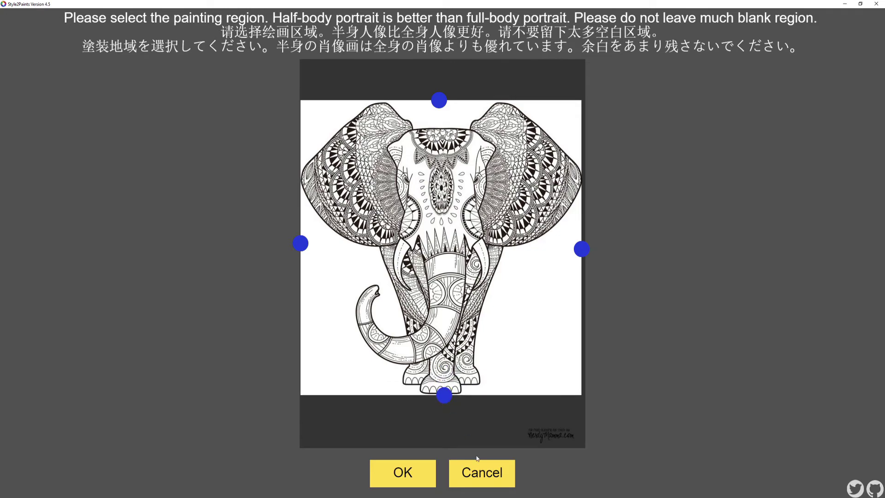
click(403, 473)
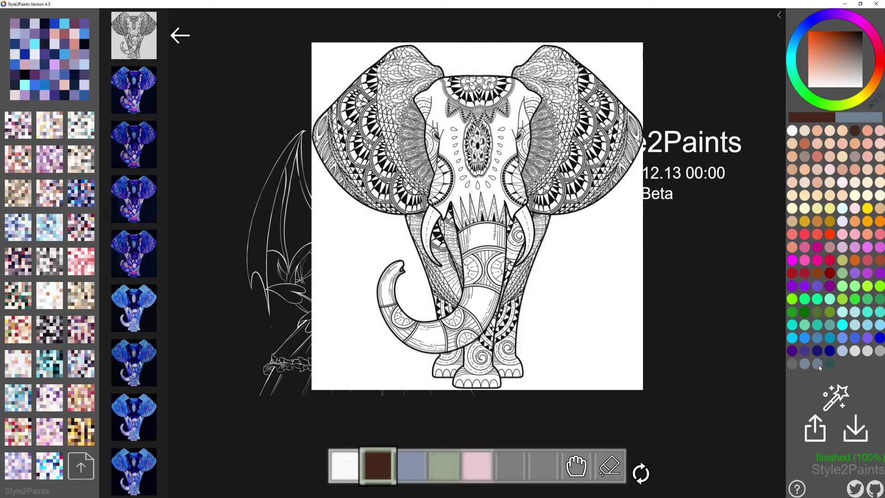
Browse the blue elephant results up to the seventh, darker-blue one.
click(134, 208)
click(131, 235)
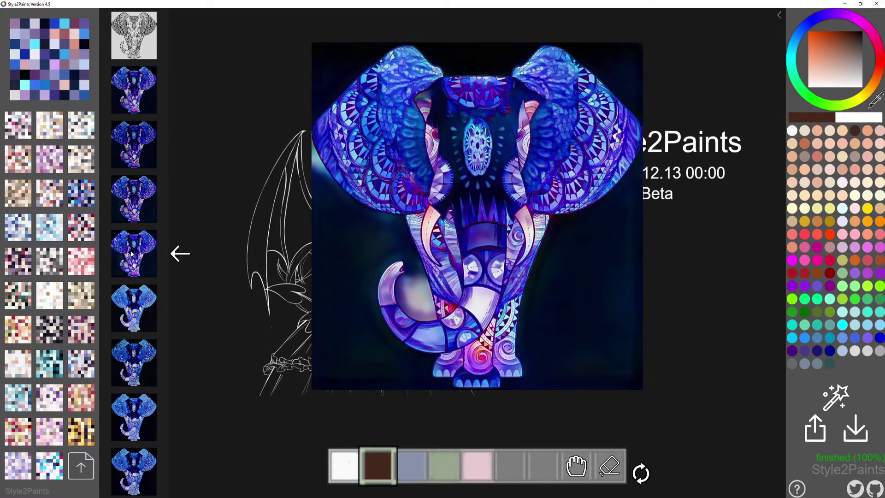
click(134, 307)
click(136, 341)
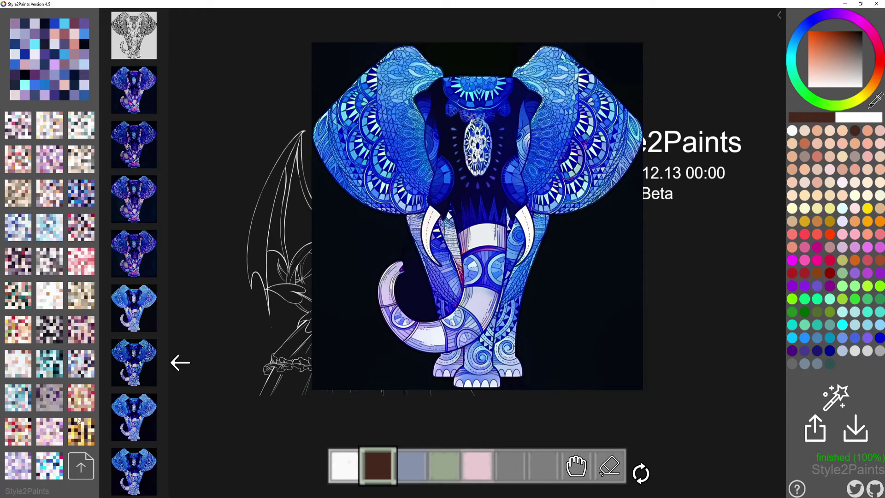
Recolour the elephant with two different colour styles from the left panel.
click(79, 394)
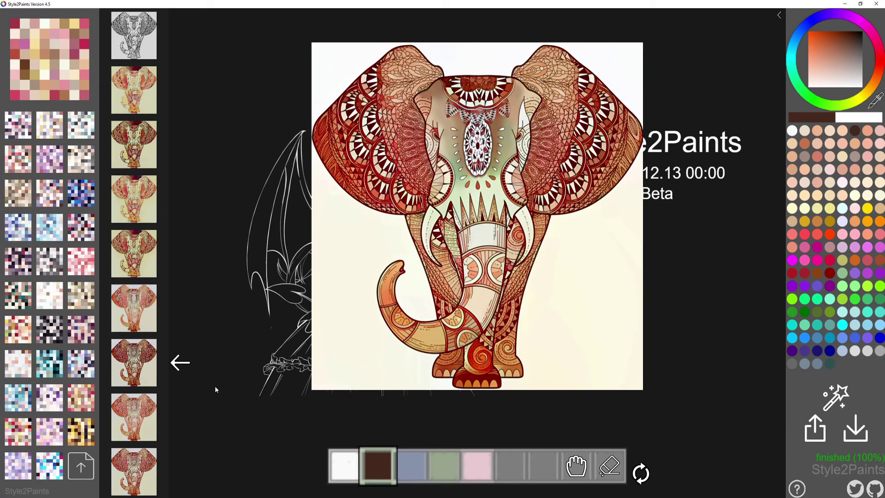
click(52, 325)
text(aint)
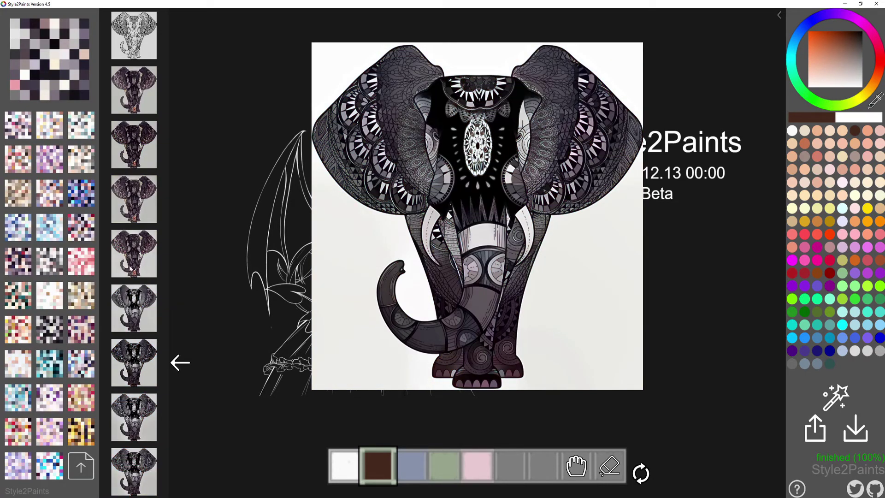
Browse the restyled results and keep the seventh, dark grey-and-white elephant.
click(133, 265)
click(134, 199)
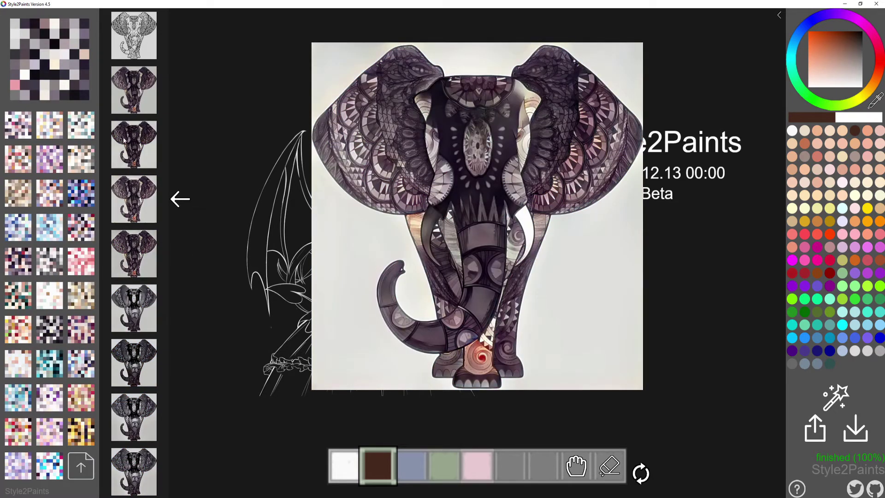
click(134, 144)
click(134, 89)
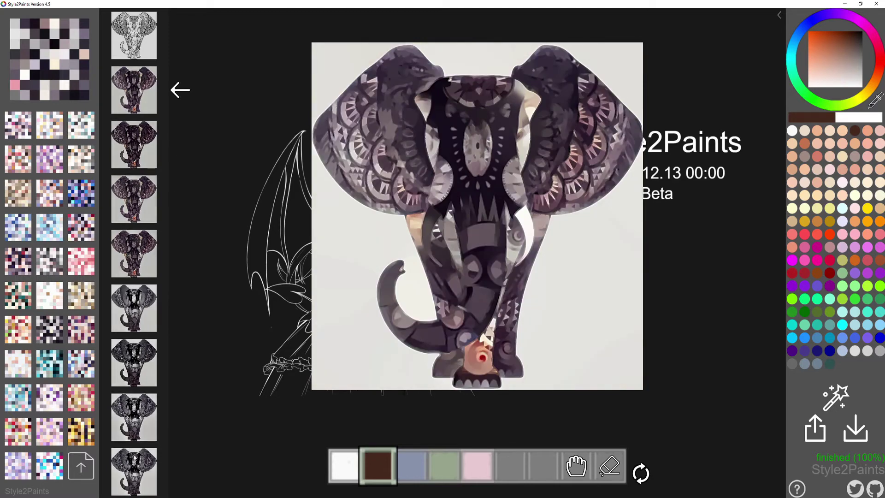
click(133, 417)
click(133, 363)
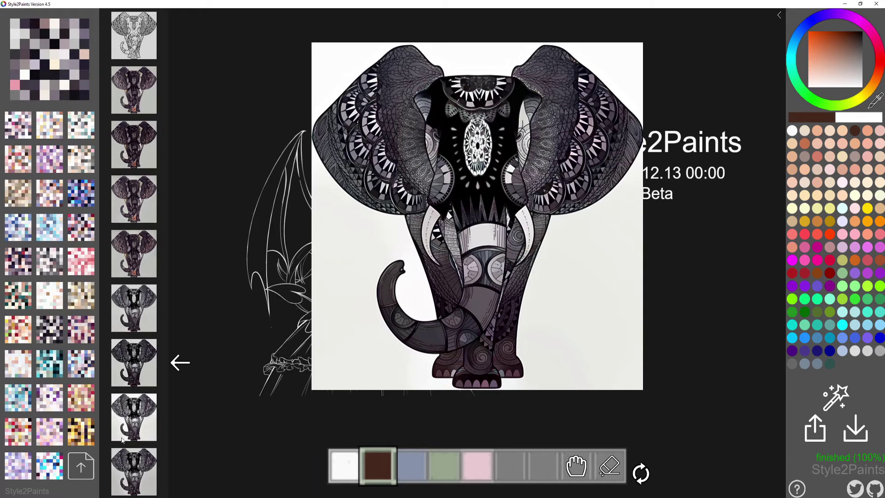
Load cat-1045782_1920.jpg from Art/Pixabay as the elephant's colour reference.
click(81, 466)
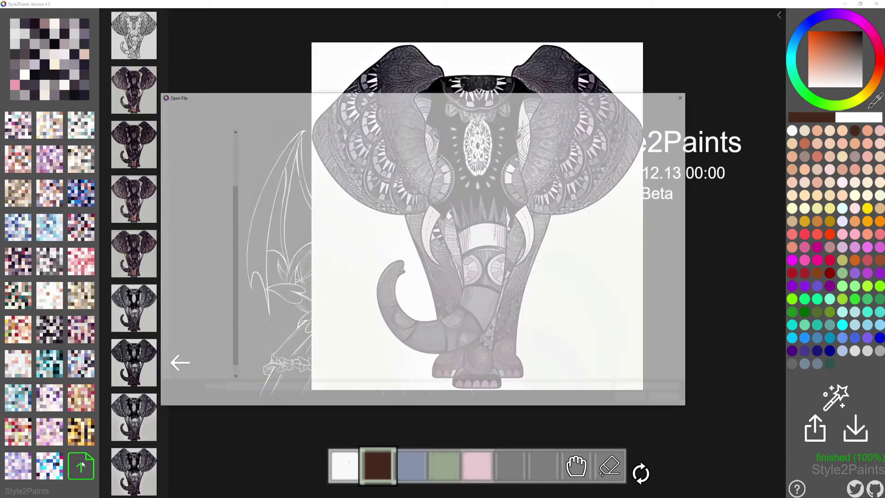
click(298, 110)
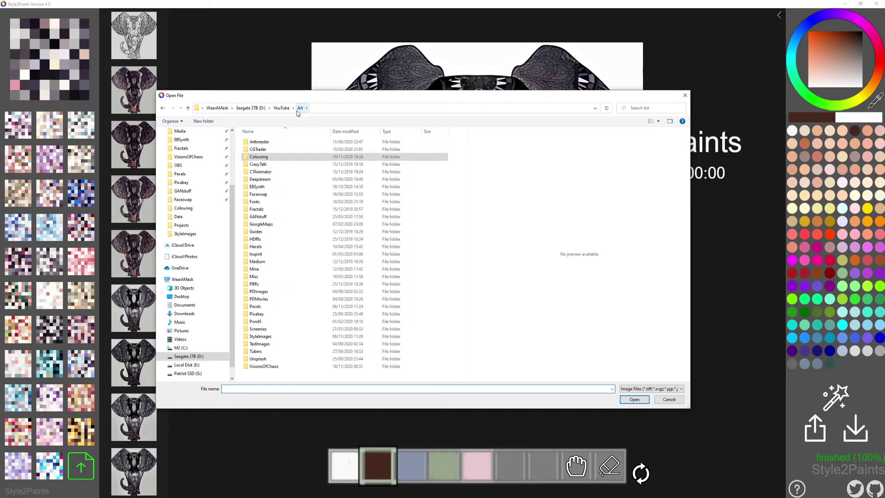
double_click(264, 314)
click(269, 209)
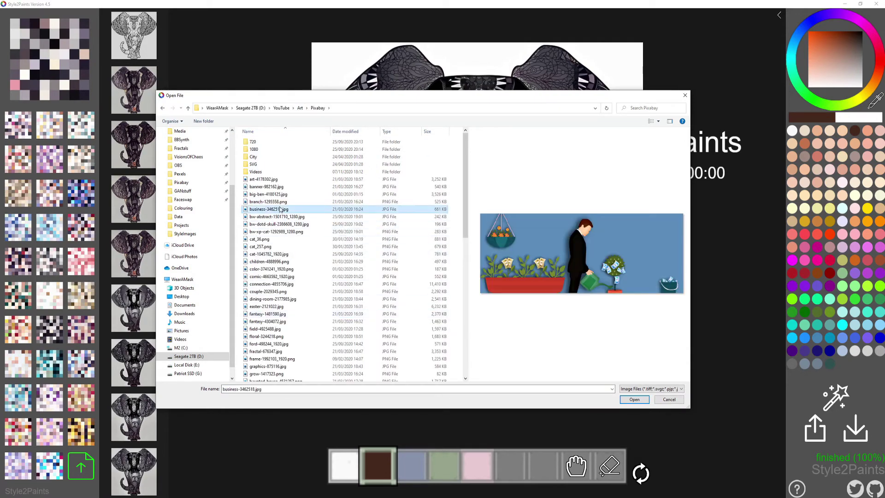
click(270, 254)
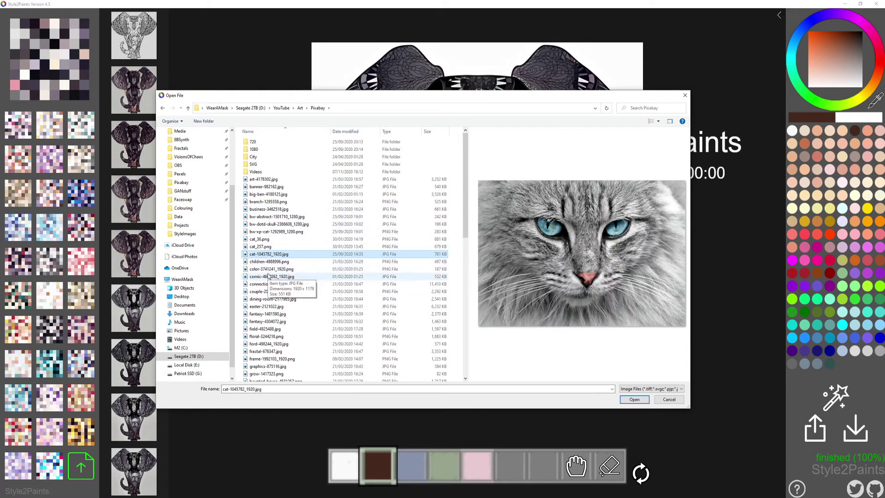
click(634, 400)
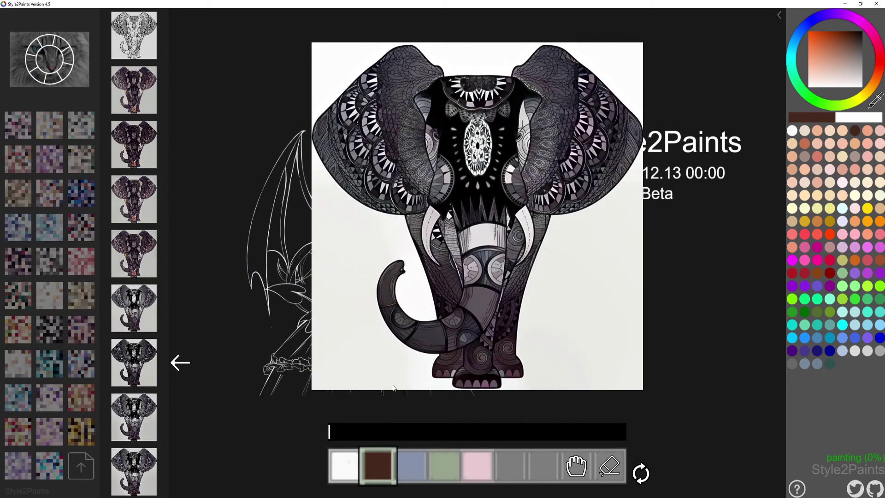
Keep the second-to-last grey cat-styled elephant result and choose dark red as the hint colour.
text(pai)
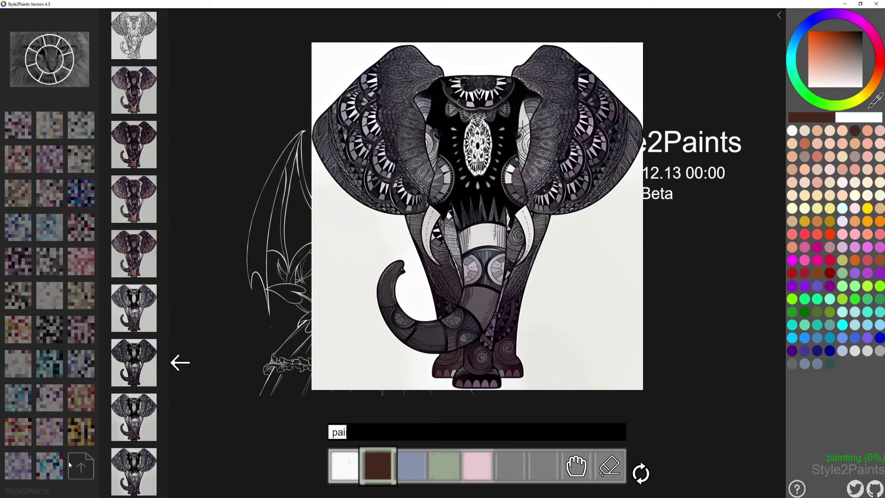
text(nting)
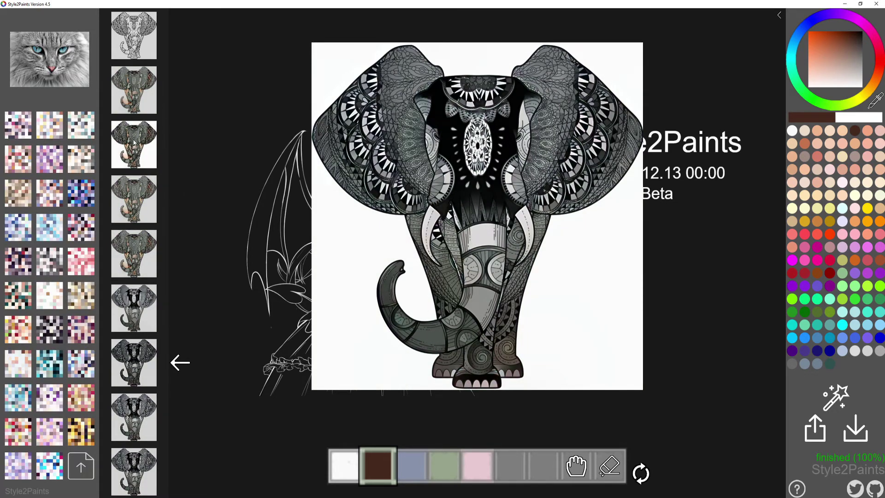
click(133, 143)
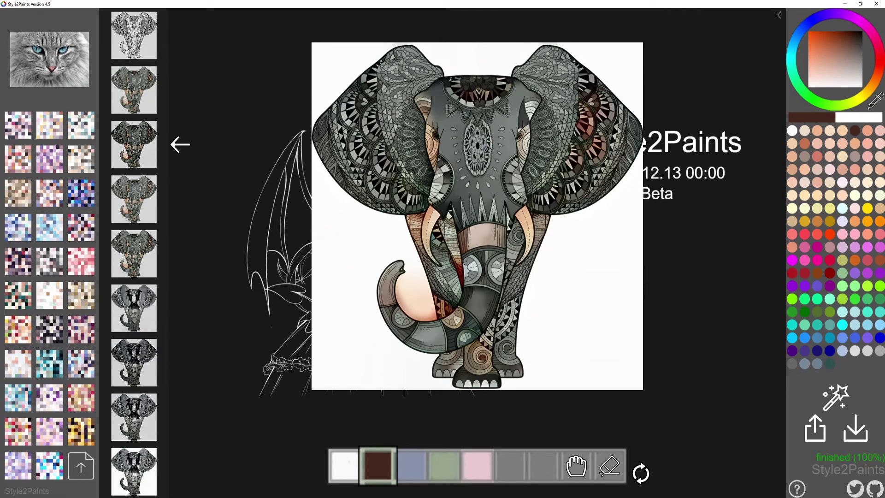
click(134, 471)
click(134, 417)
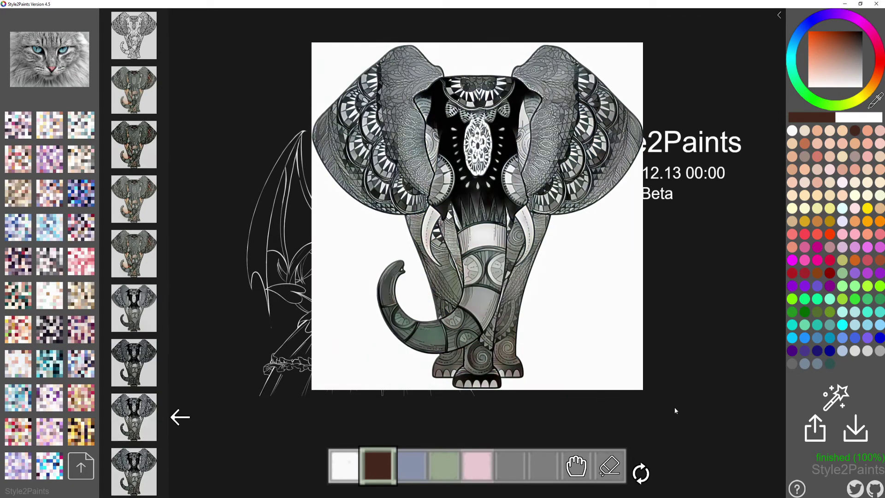
click(829, 273)
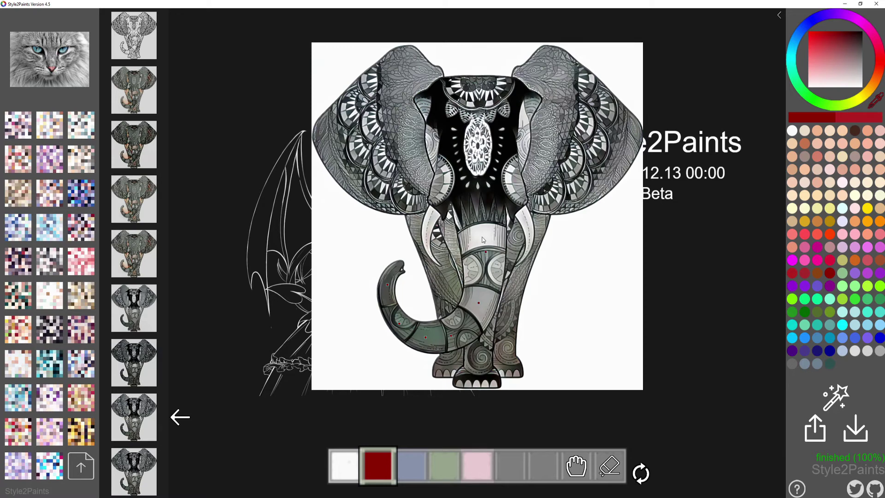
Recolour the elephant, compare results seven to ten, keep the red-trunk version, and load a new image.
click(837, 396)
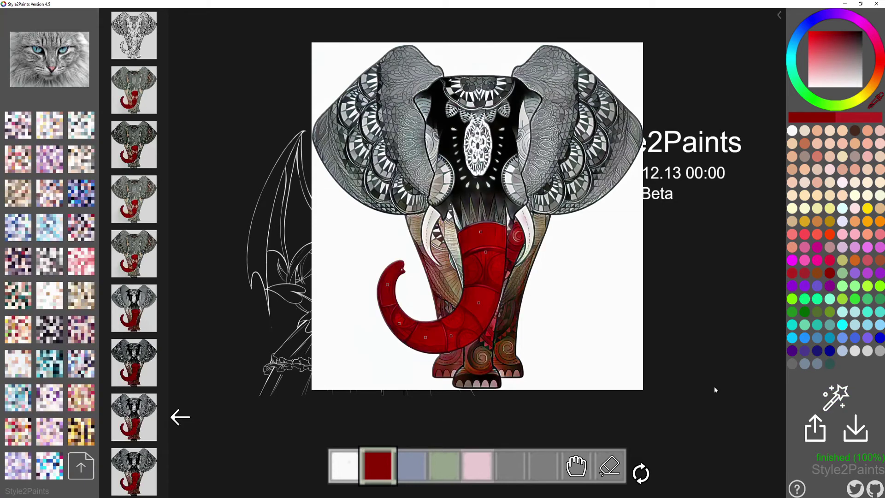
click(134, 308)
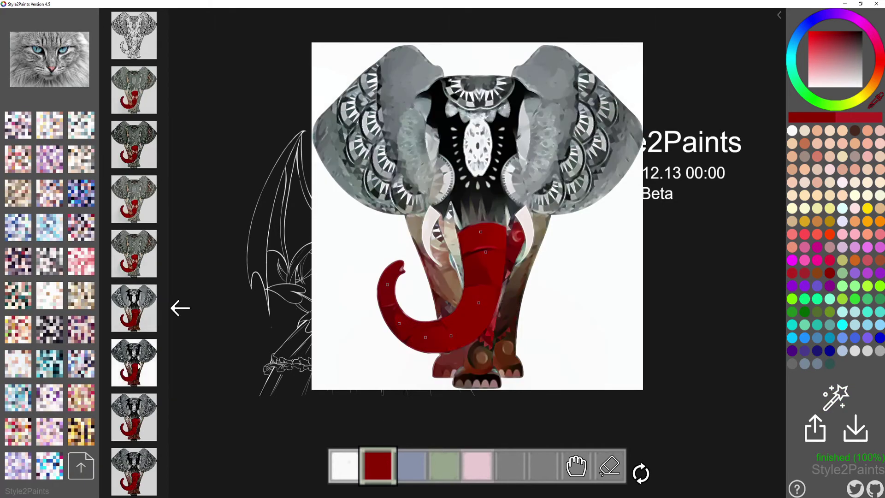
click(137, 359)
click(139, 417)
click(143, 477)
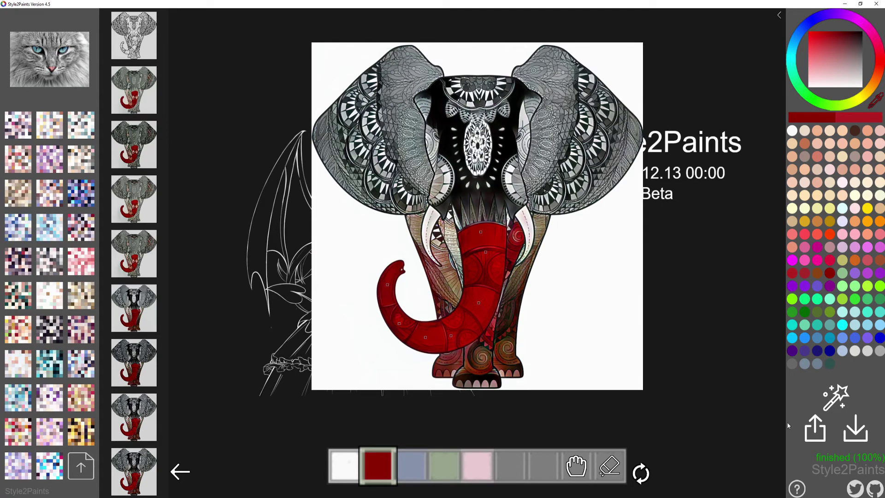
click(813, 428)
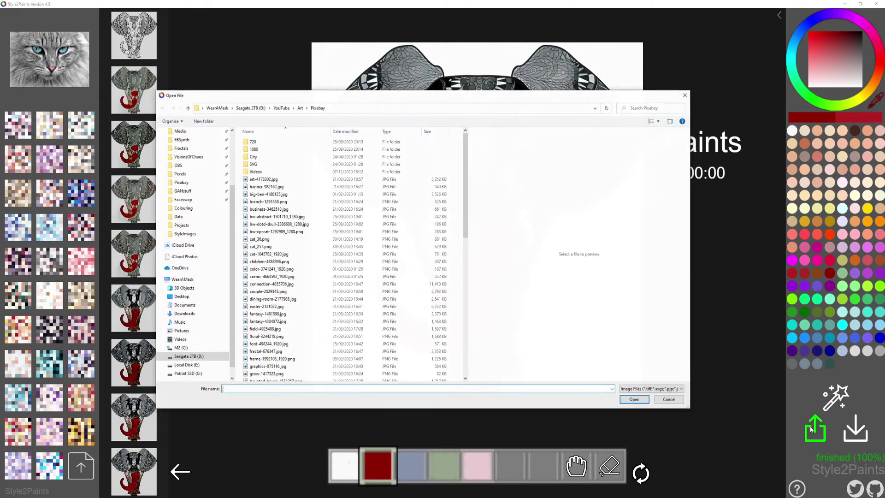
Load goggle-3440011_1920.jpg from the Art > Colouring folder.
click(300, 108)
double_click(265, 153)
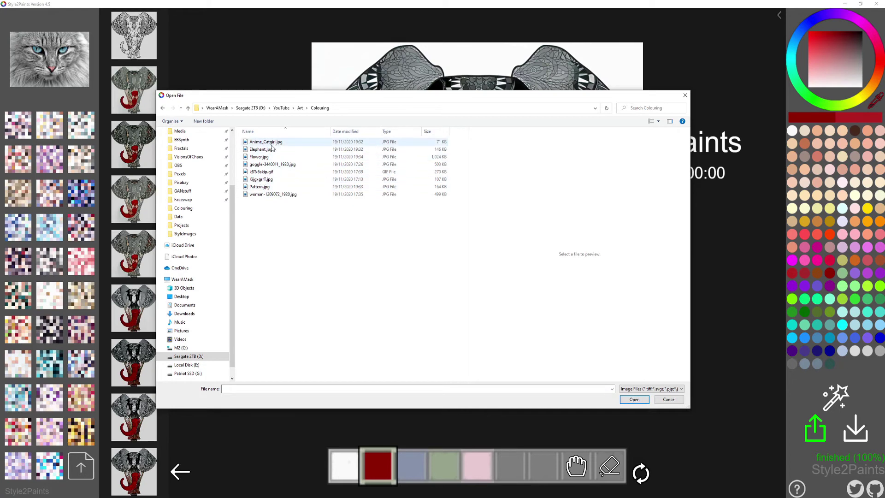
click(267, 158)
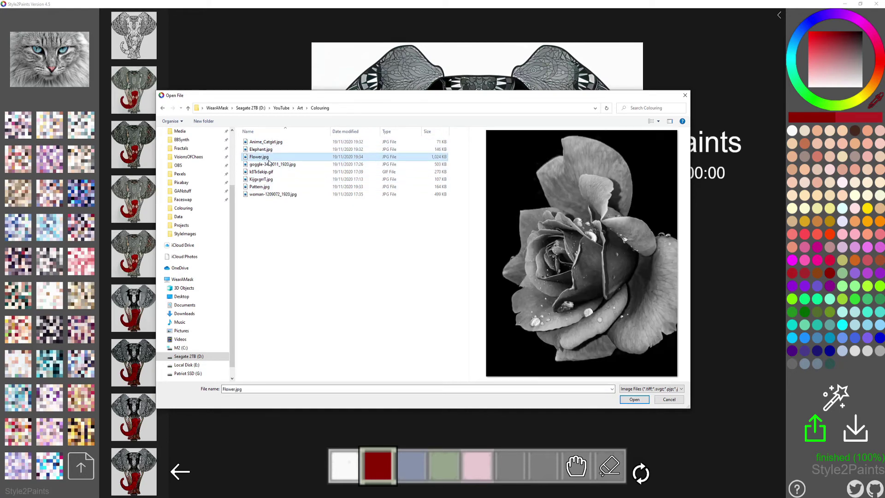
click(279, 195)
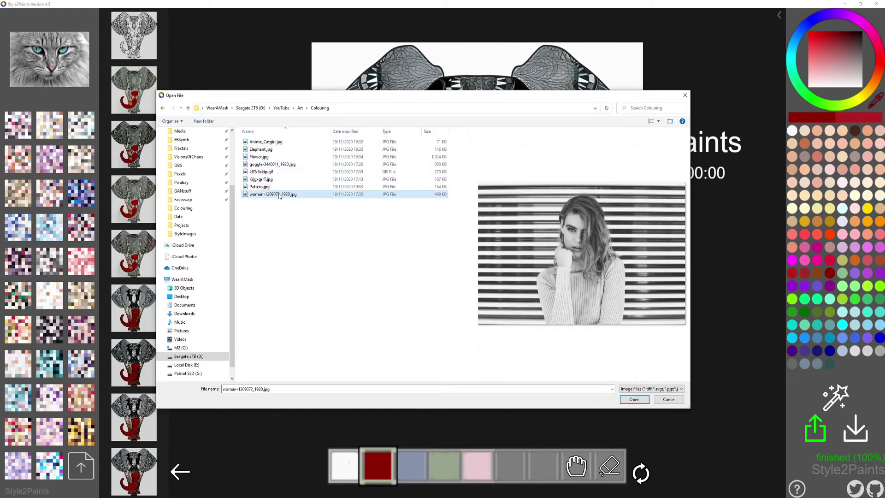
key(Up)
key(Up)
key(Up)
key(Up)
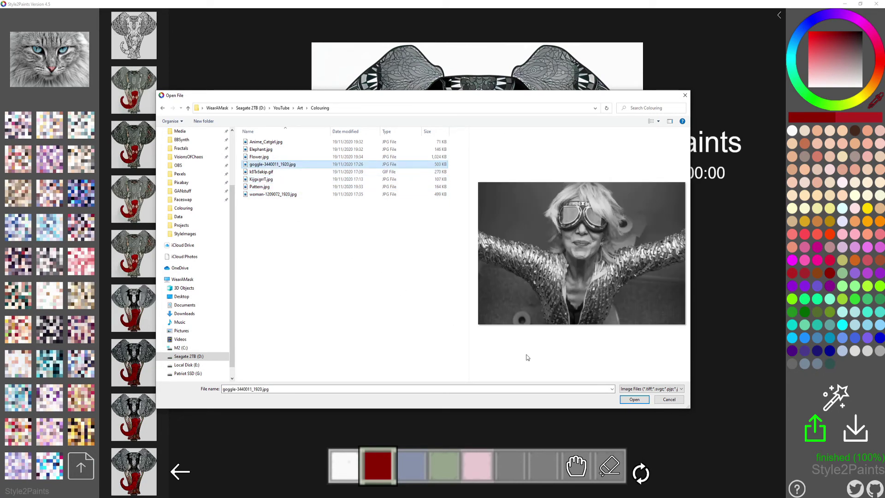
click(638, 399)
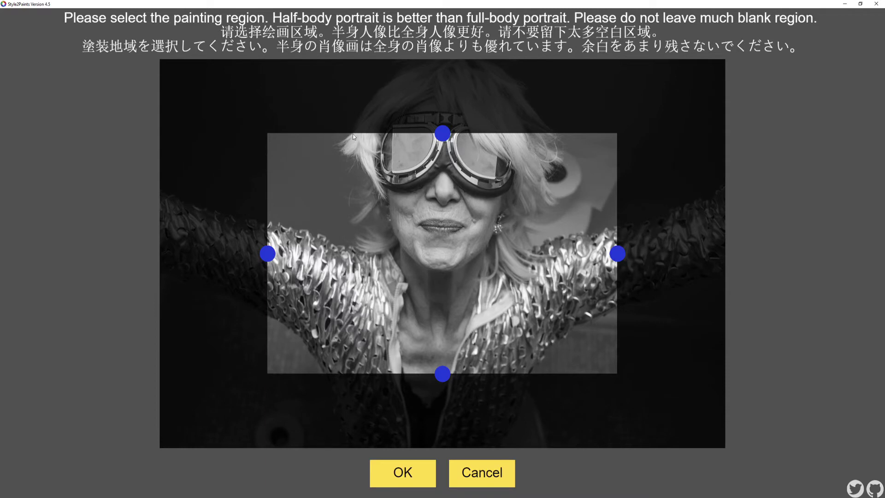
Set the goggle portrait's painting region to cover the head and chest, and confirm it.
drag(443, 135, 439, 61)
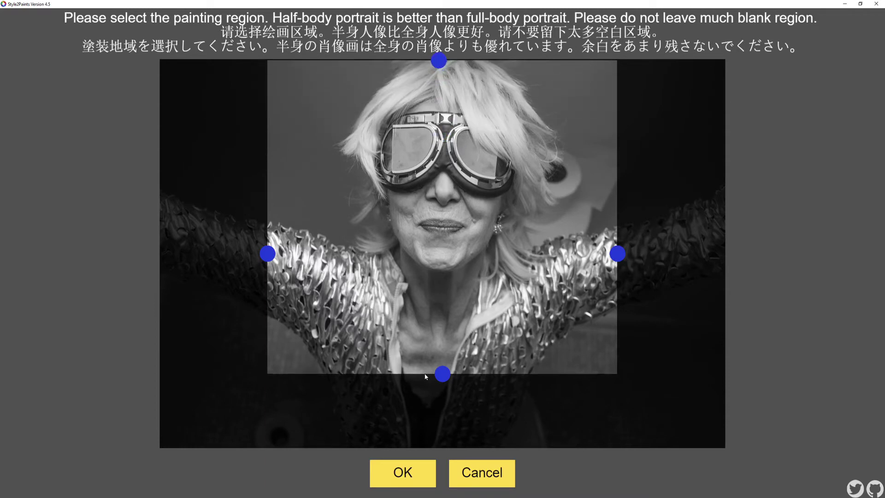
drag(441, 375, 443, 404)
drag(619, 255, 585, 254)
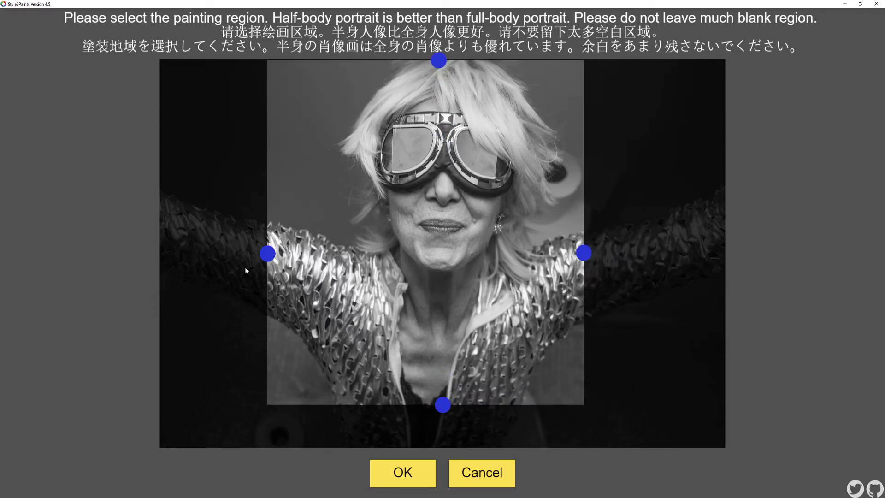
drag(265, 254, 291, 255)
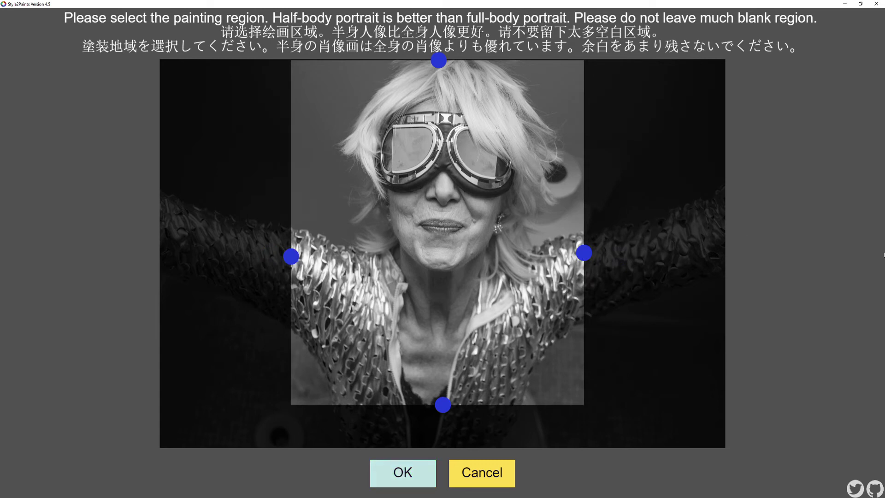
key(Return)
text(paint)
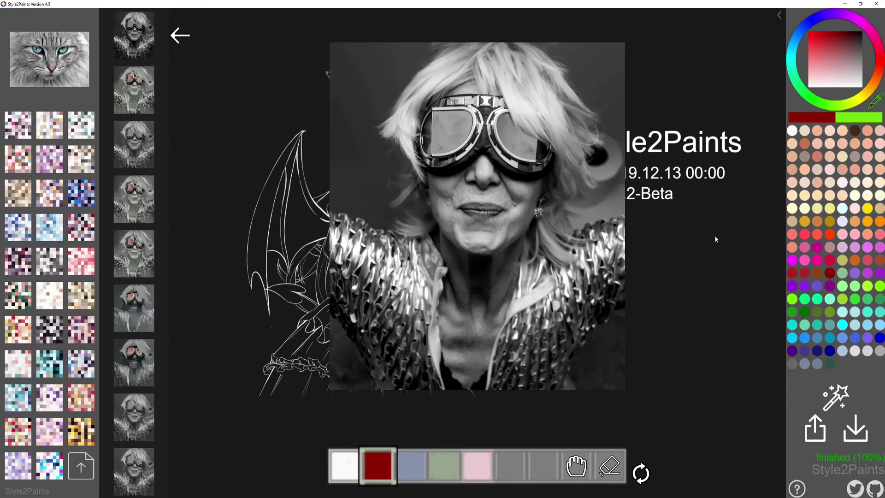
Compare results five to seven and apply a colour palette as the style reference.
click(141, 248)
click(137, 298)
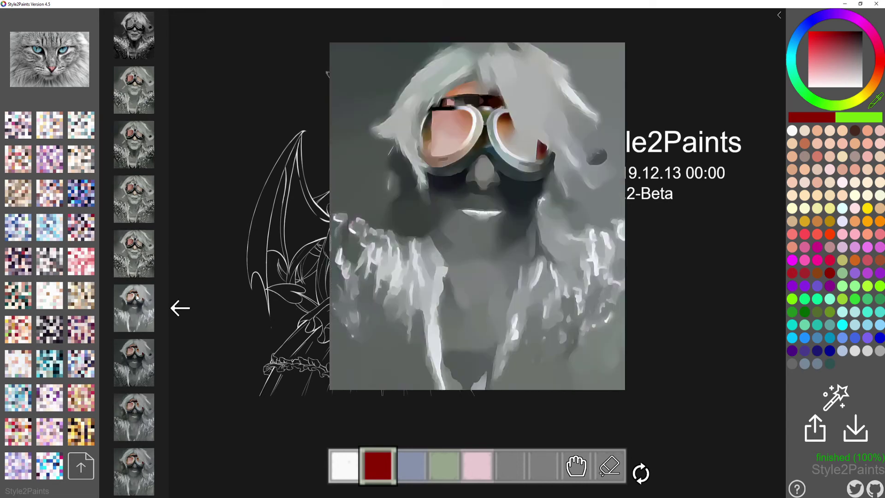
click(134, 362)
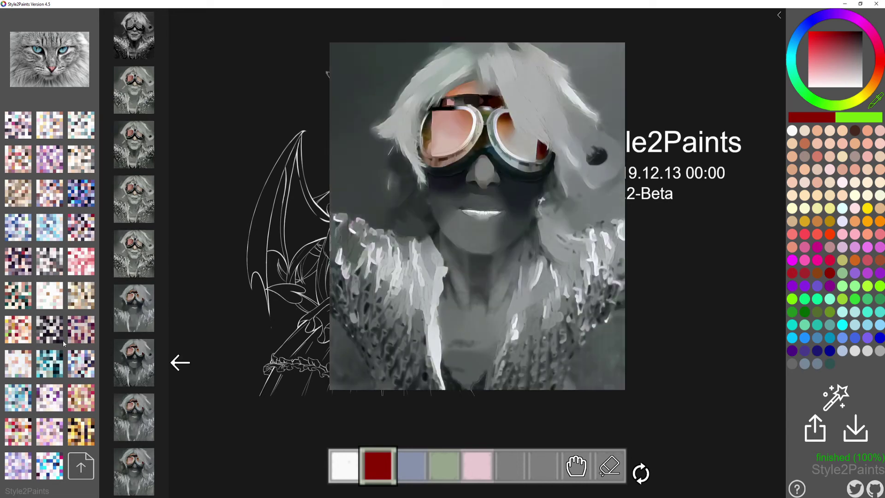
click(19, 329)
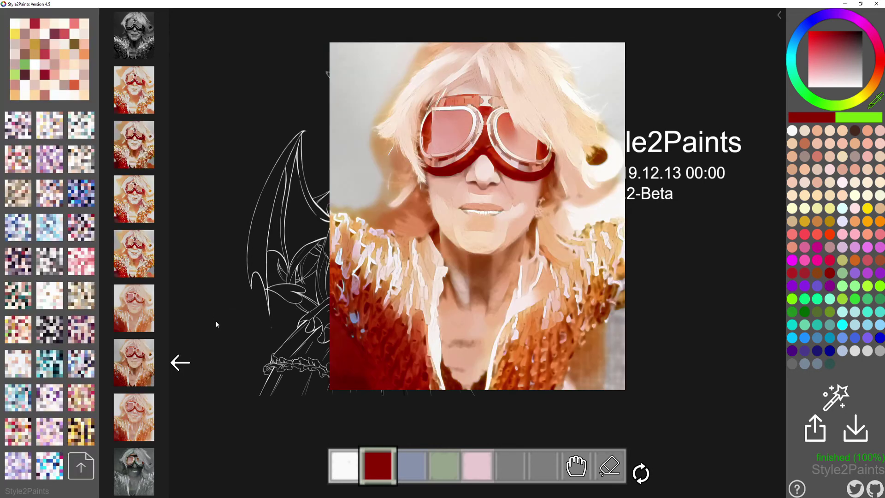
Compare paler and more saturated results, settling on the warm orange seventh result.
click(148, 412)
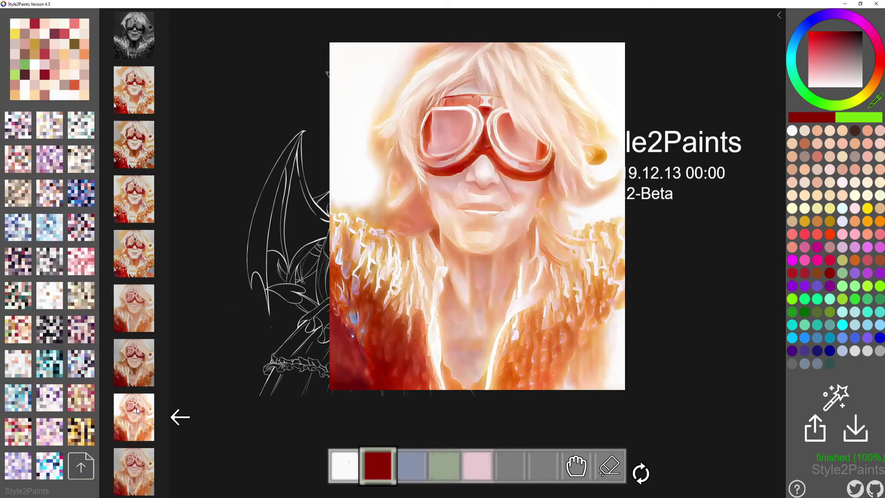
click(134, 364)
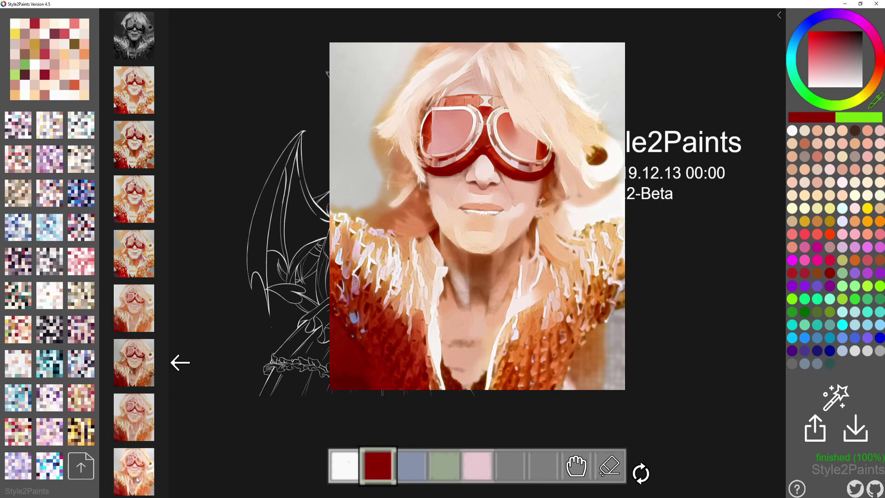
click(133, 471)
click(133, 364)
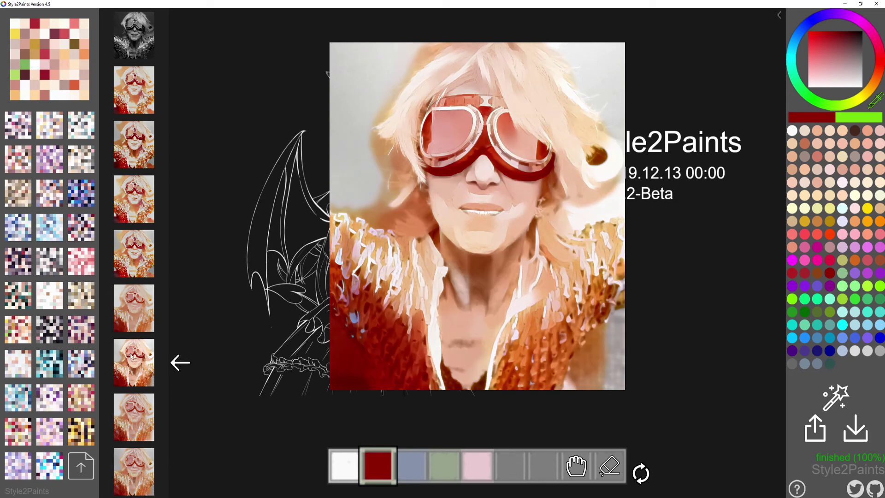
click(133, 253)
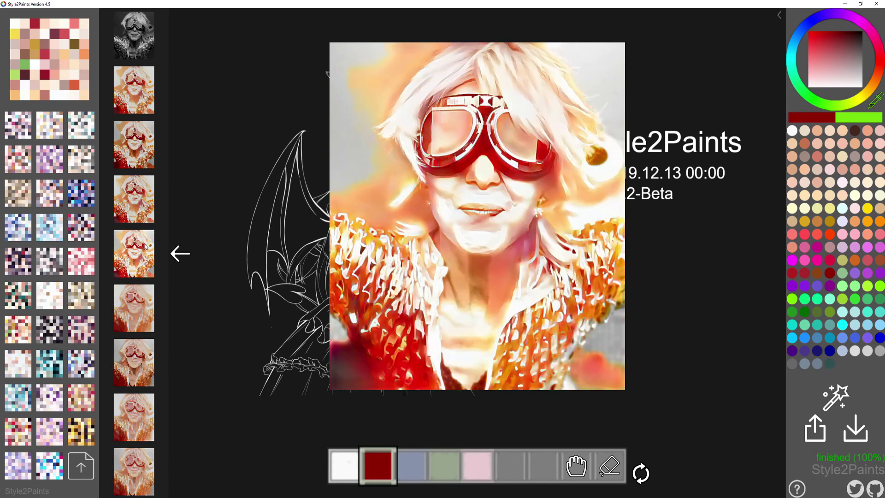
click(138, 374)
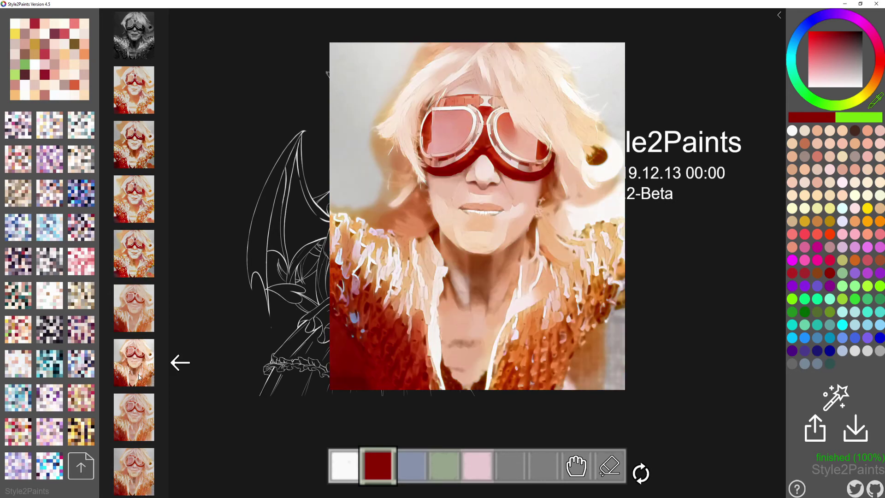
Hint the goggle lens blue, choose the seventh result, and open it full-size for export.
click(804, 338)
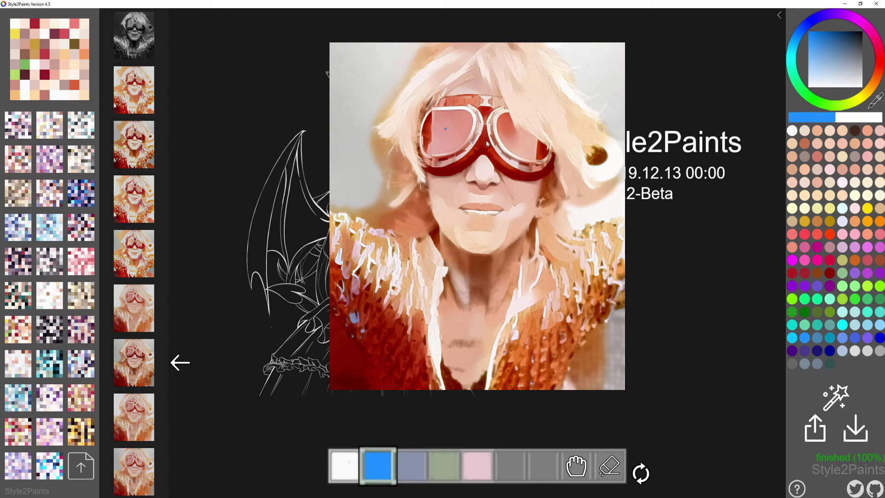
click(835, 397)
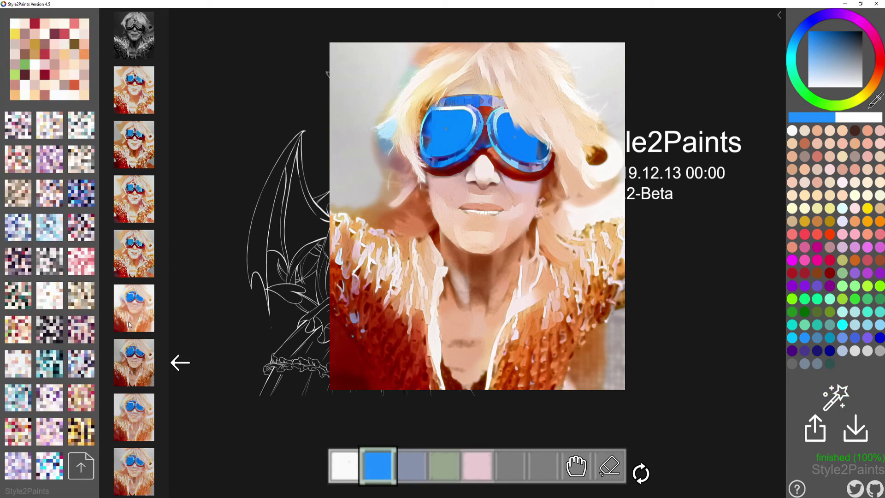
click(138, 156)
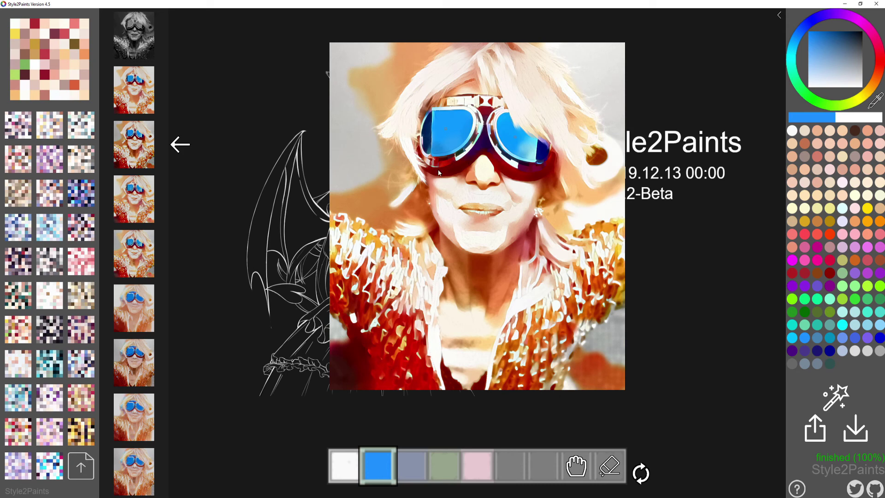
click(138, 415)
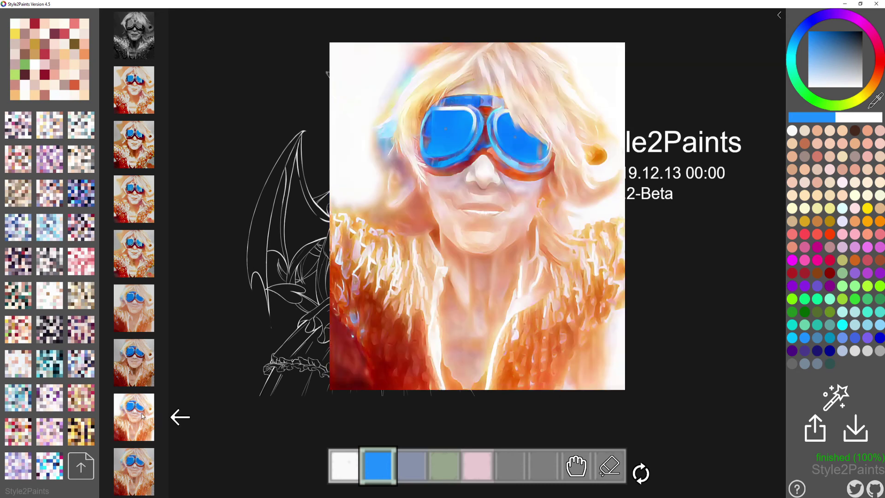
click(139, 315)
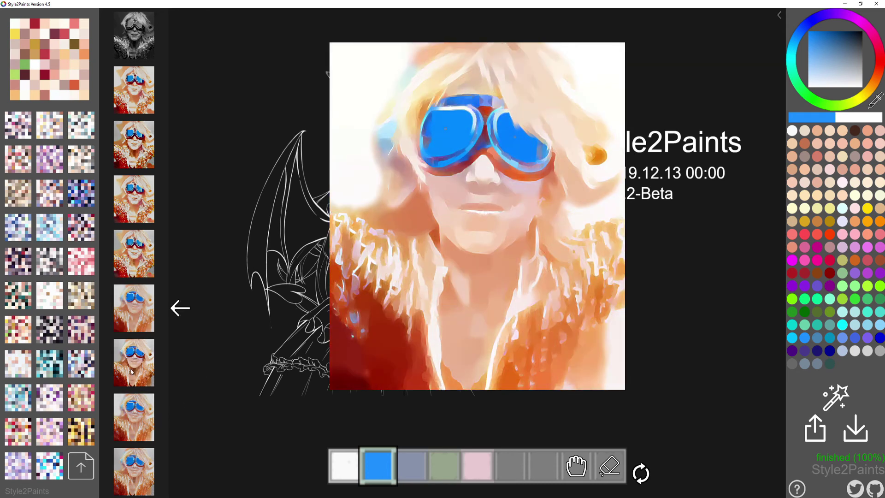
click(131, 369)
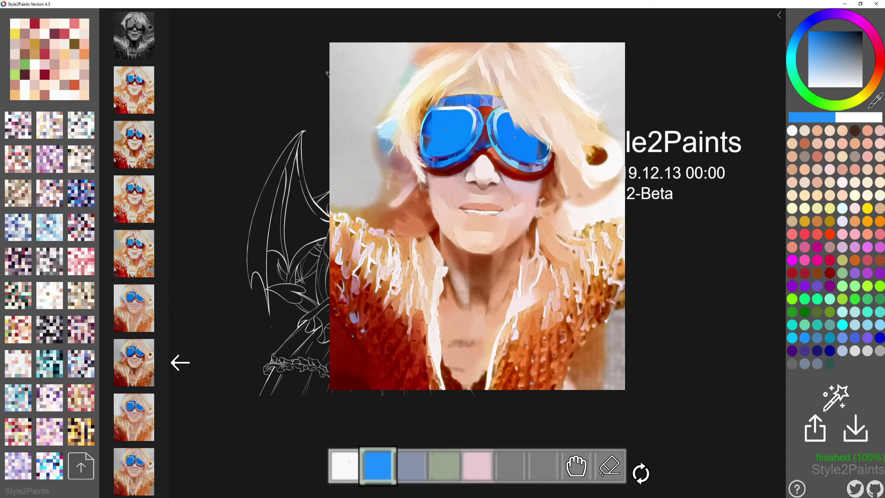
click(855, 435)
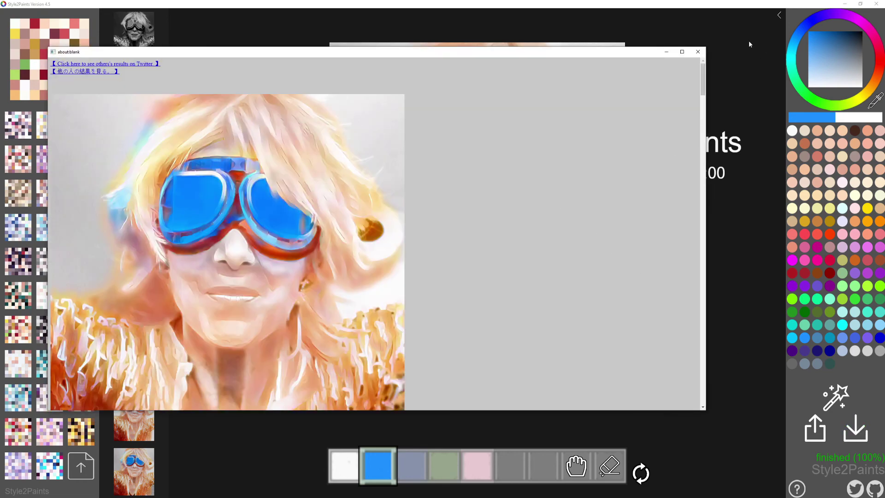
Check the image's Save as options, dismiss them, and close the about:blank result window.
right_click(316, 235)
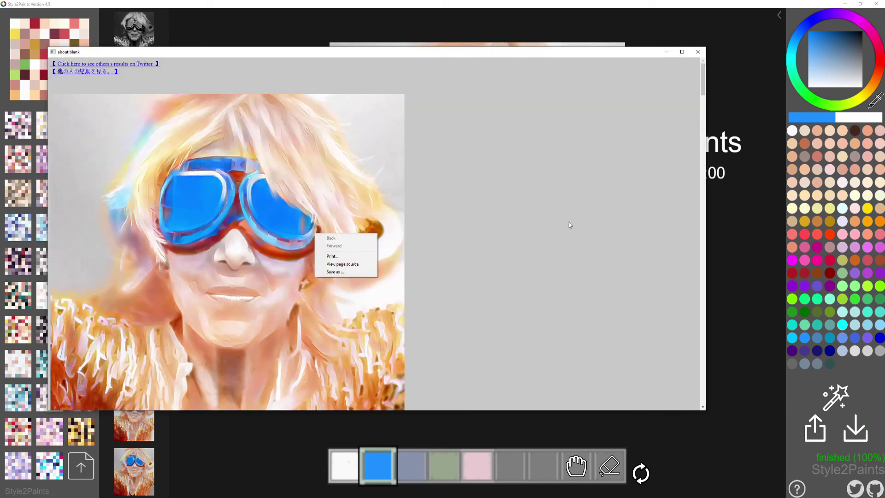
click(599, 219)
click(697, 52)
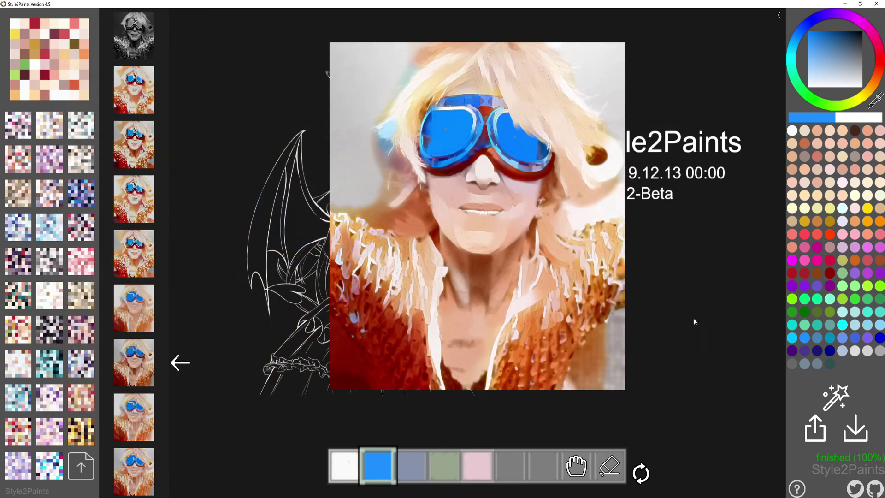